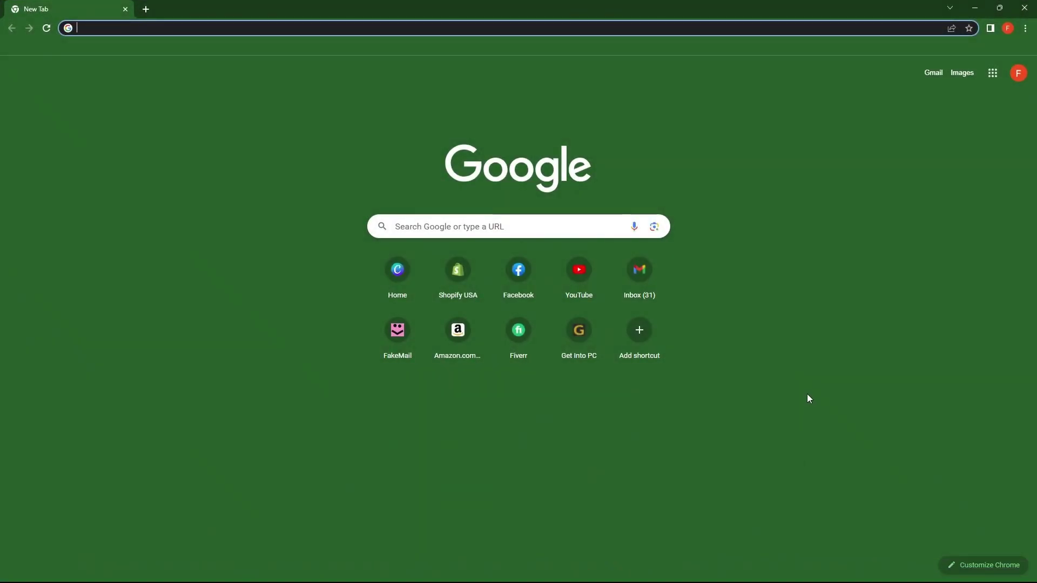
- Search Google for 'calendly' from the Chrome address bar
type("calend")
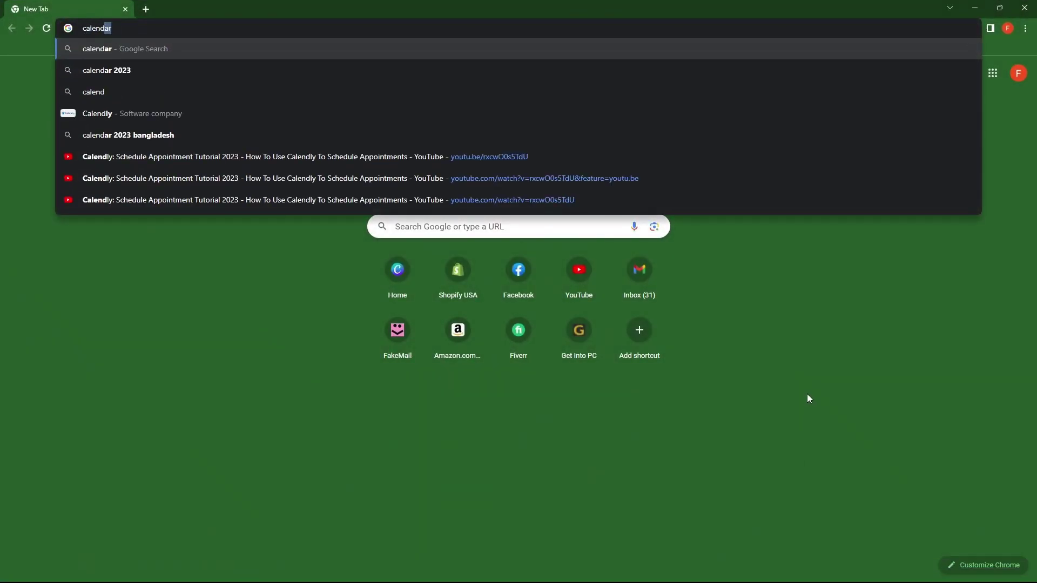
type("ly")
key("Return")
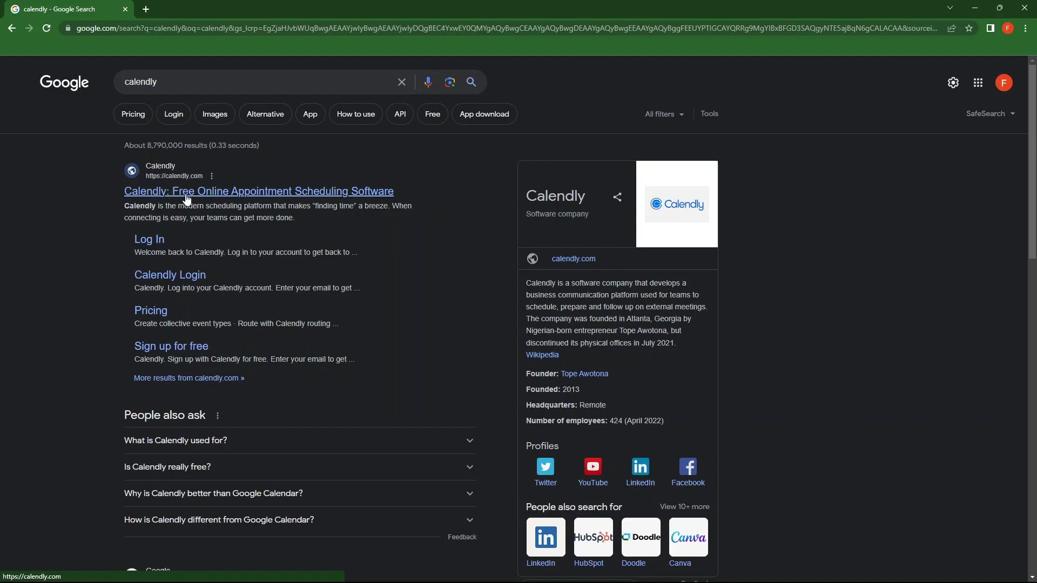
- Open calendly.com from the results and look over its 'Easy scheduling ahead' homepage and top menus
left_click(330, 190)
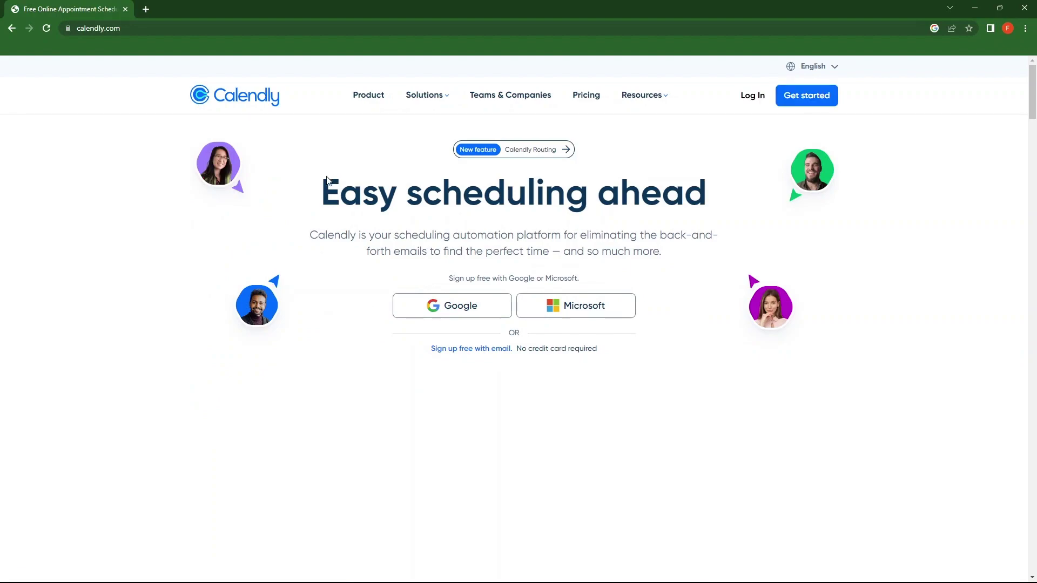
left_click_drag(326, 180, 721, 183)
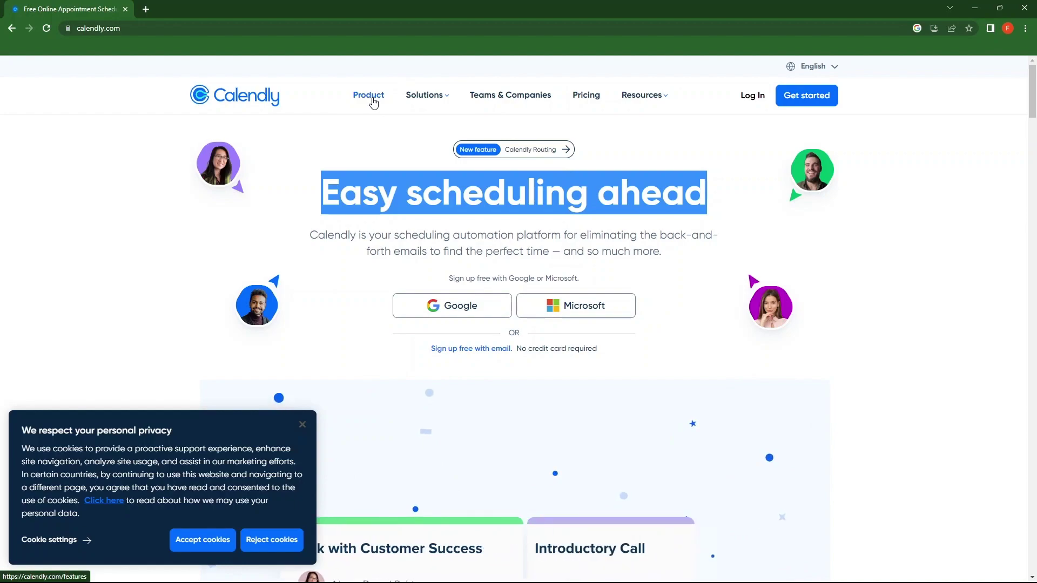
mouse_move(429, 100)
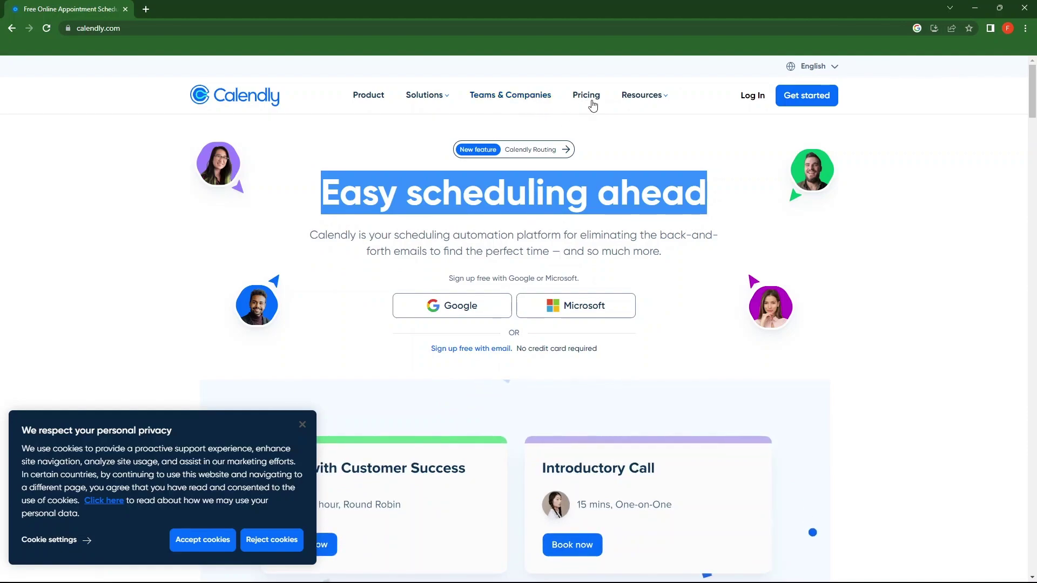
mouse_move(629, 102)
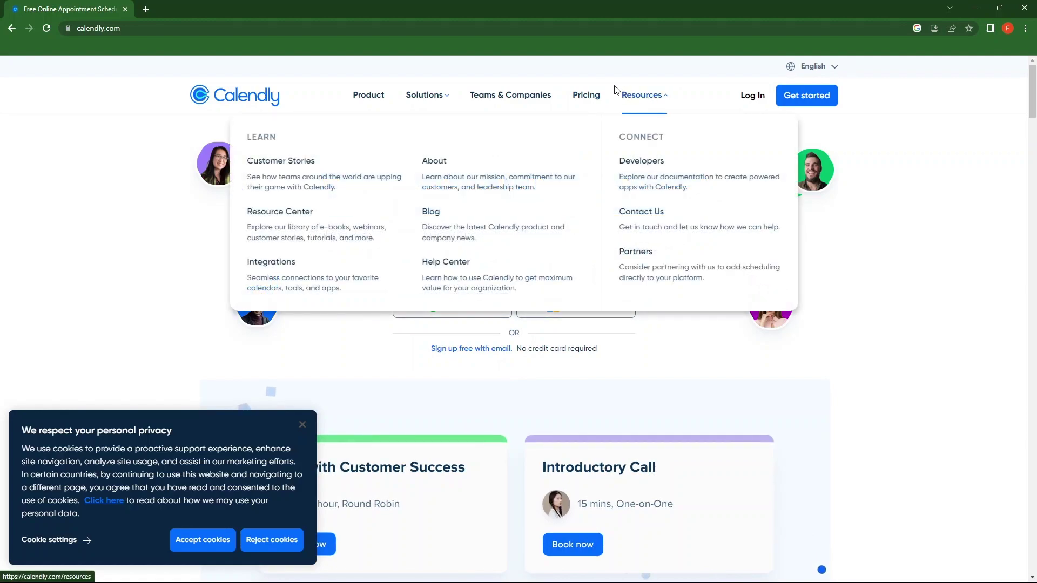
- Go to the Calendly pricing page and dismiss the cookie notice
left_click(587, 97)
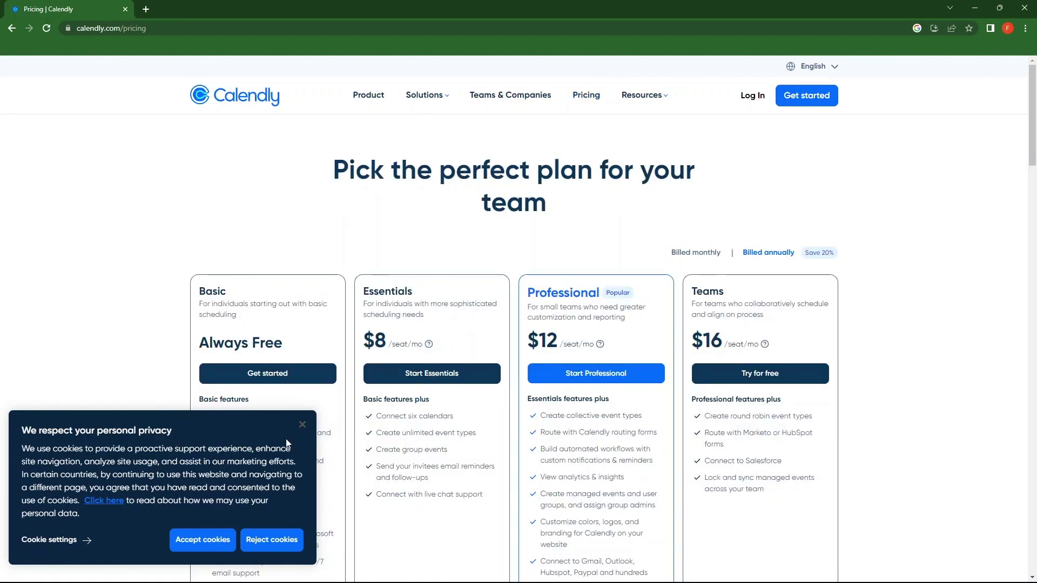
left_click(300, 427)
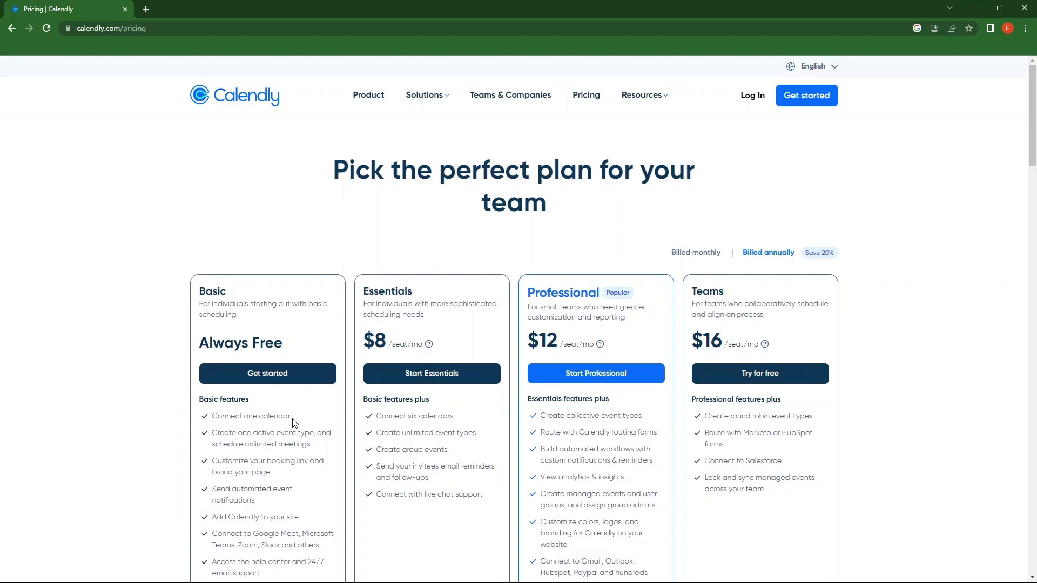
scroll(294, 424, "down", 2)
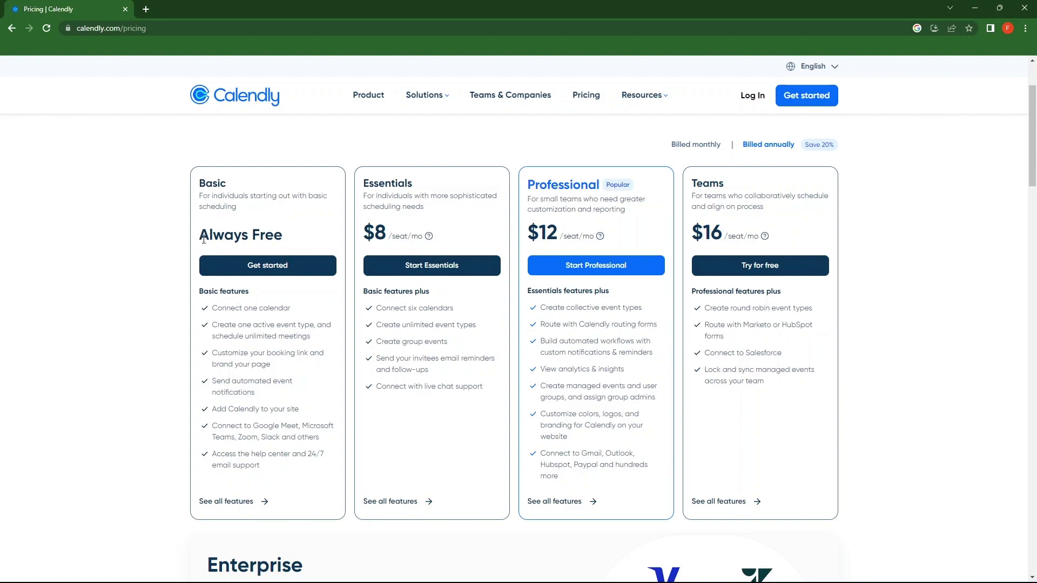
- Review annual per-seat prices: Basic free, Essentials $8, Professional $12, Teams $16
left_click_drag(203, 239, 281, 239)
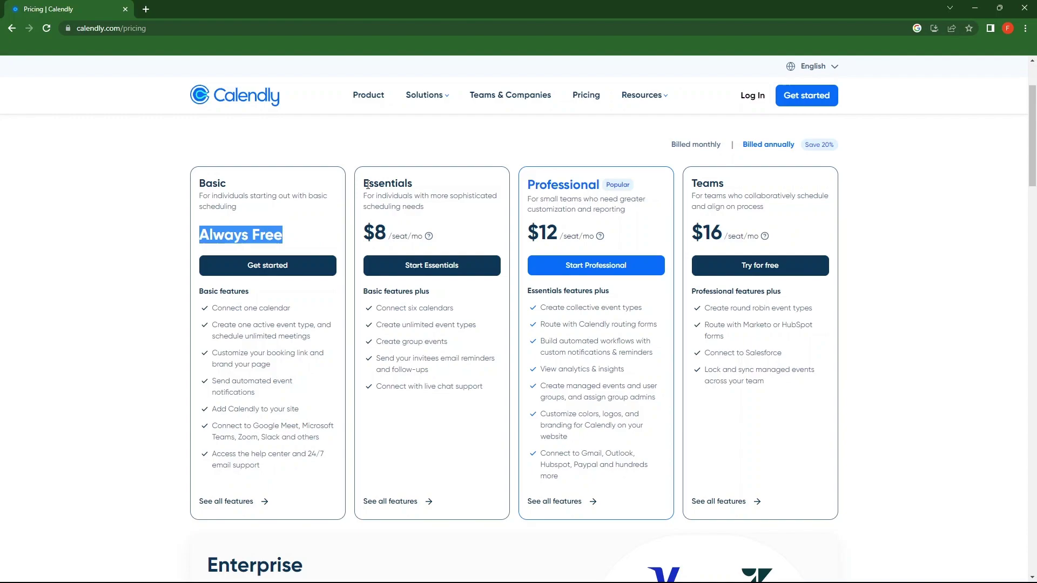
left_click_drag(368, 185, 430, 183)
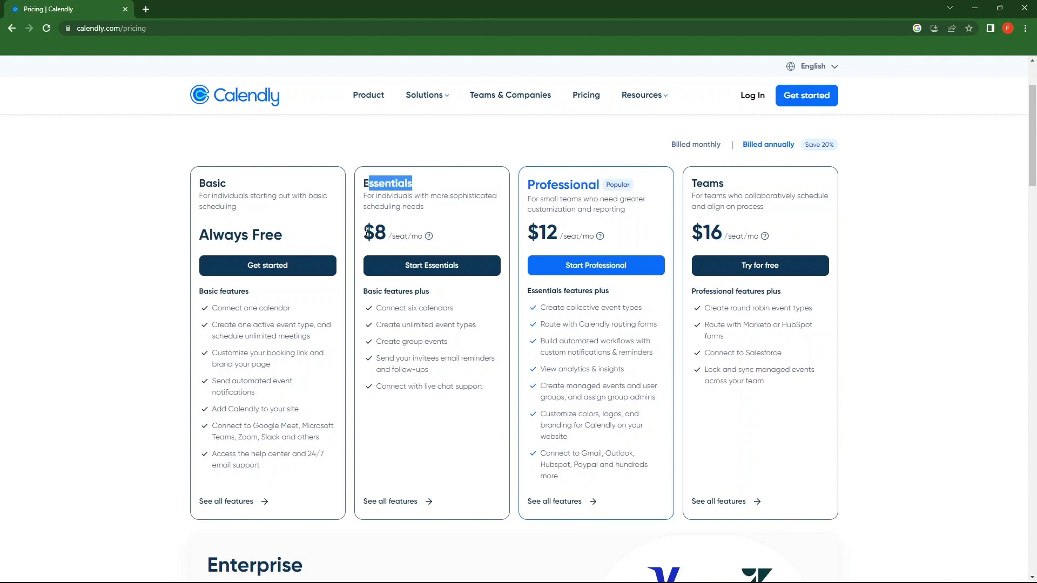
left_click_drag(367, 232, 419, 236)
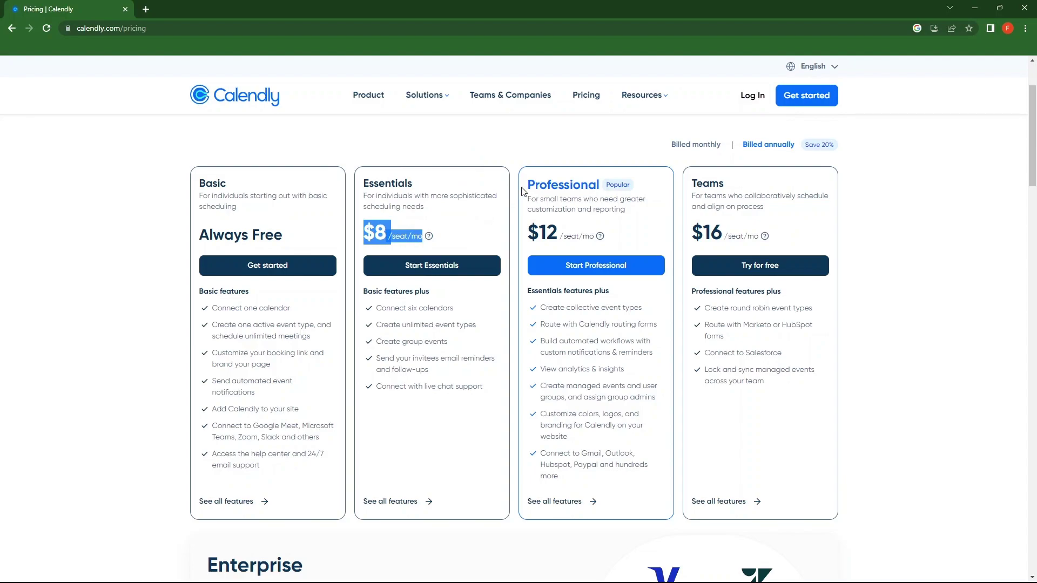
left_click_drag(531, 183, 599, 185)
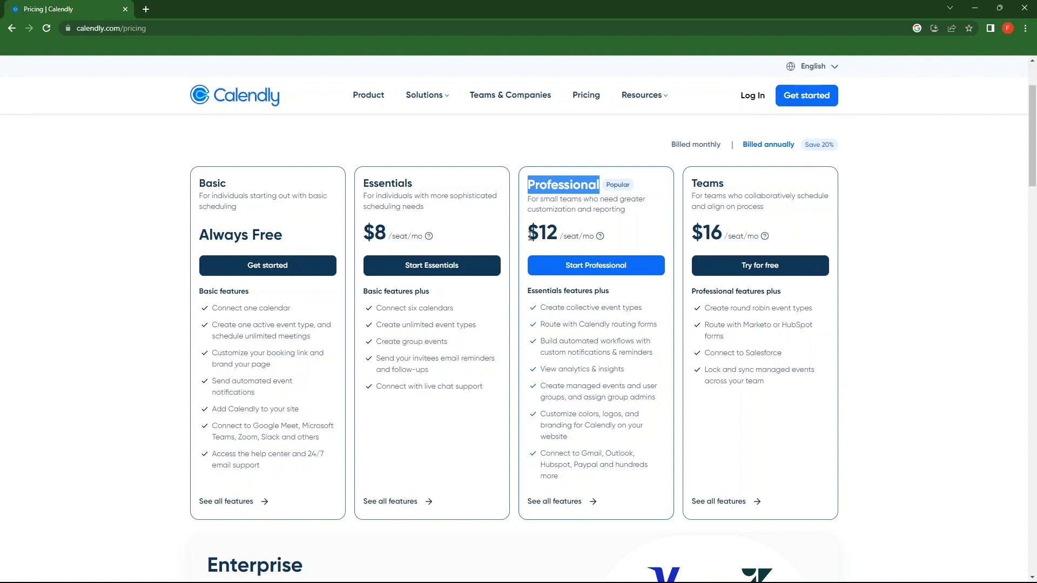
left_click_drag(531, 236, 602, 232)
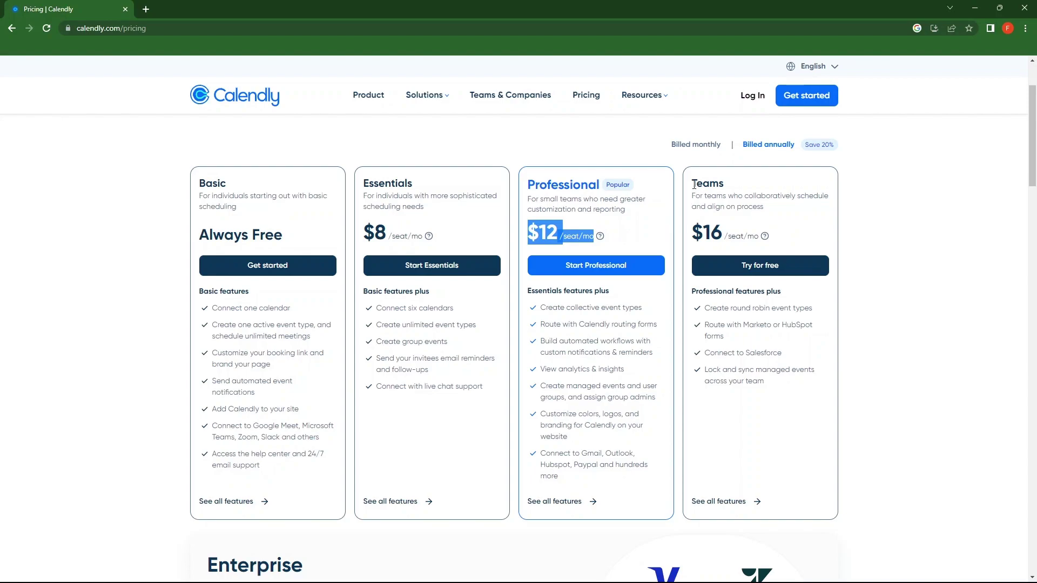
left_click_drag(693, 184, 725, 184)
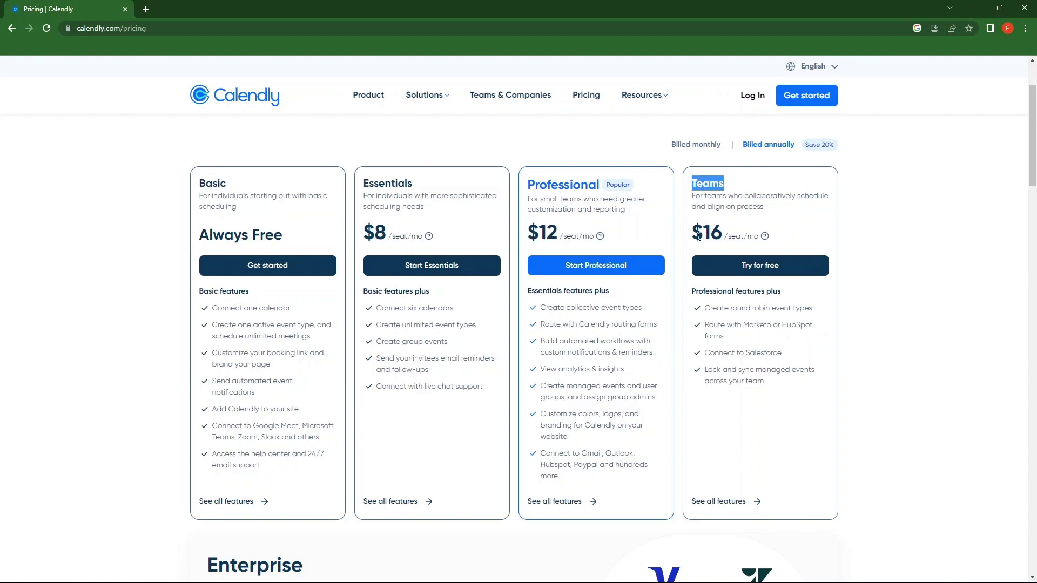
left_click_drag(696, 236, 756, 233)
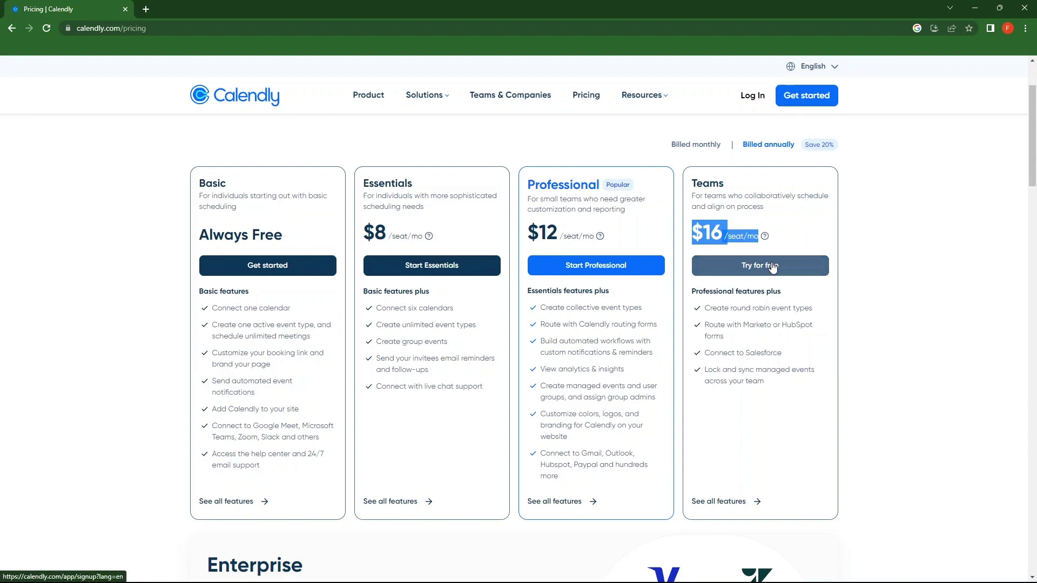
- Compare monthly prices (Teams $20, Professional $15, Essentials $10), then return to annual billing's Save 20%
left_click(707, 150)
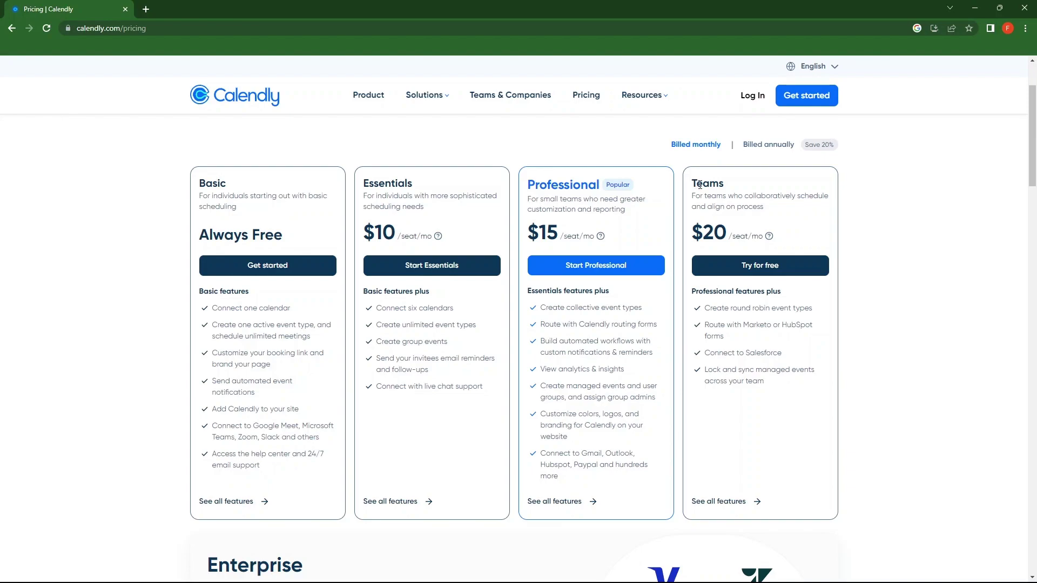
left_click_drag(700, 185, 727, 189)
left_click_drag(692, 232, 733, 233)
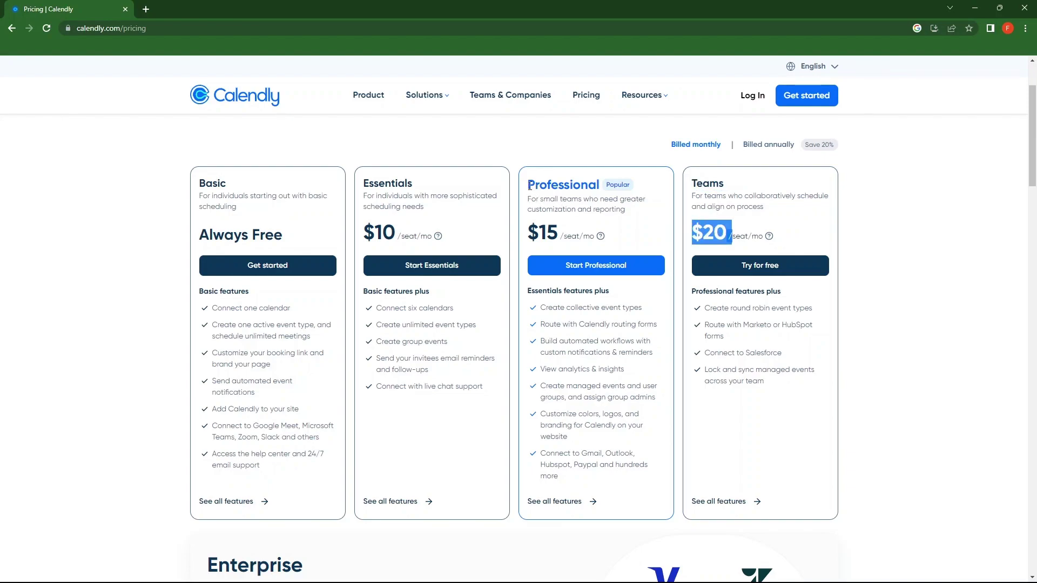
left_click_drag(529, 186, 619, 185)
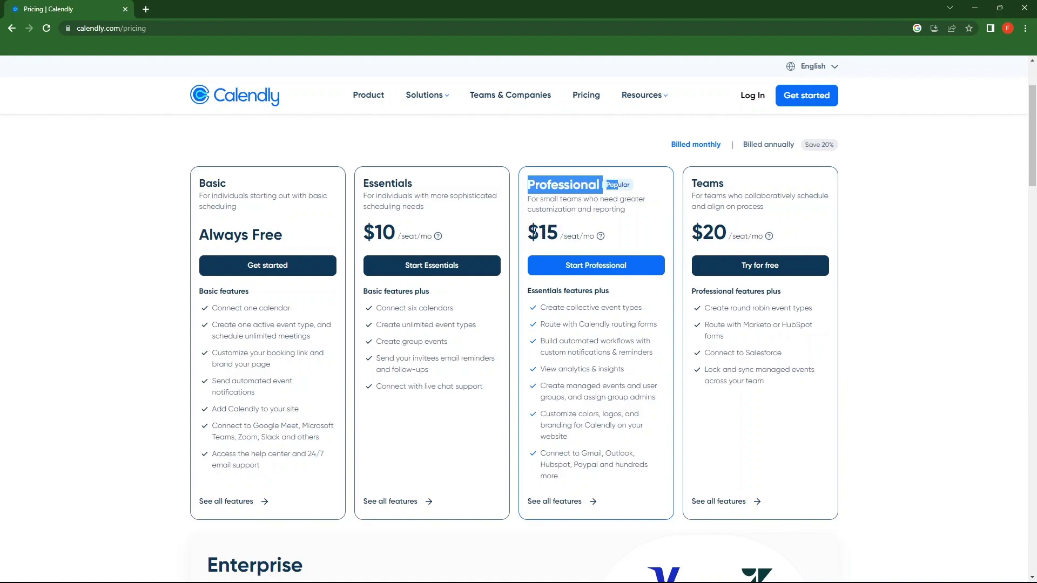
left_click_drag(529, 232, 564, 232)
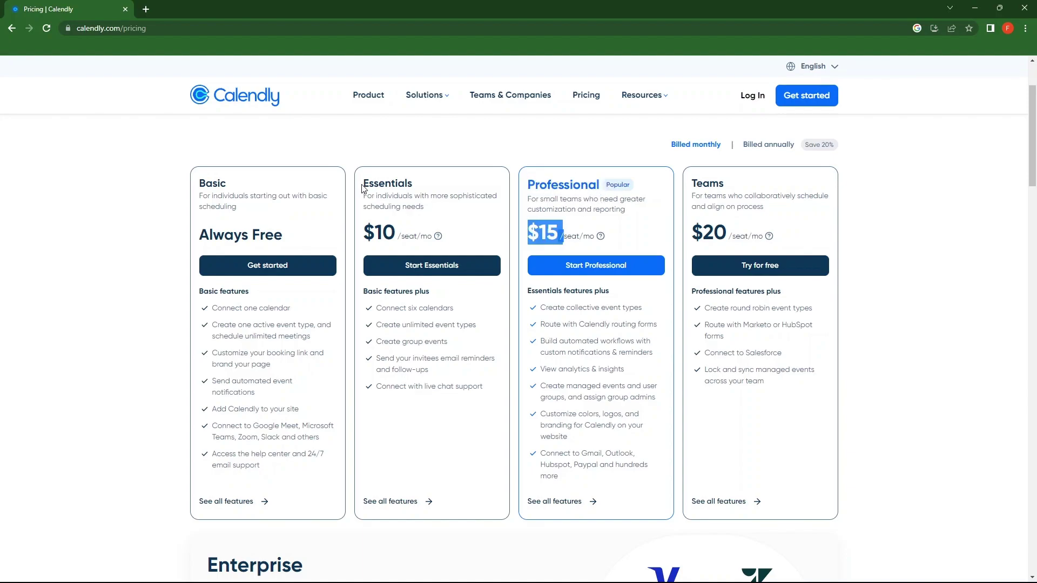
left_click_drag(363, 183, 416, 185)
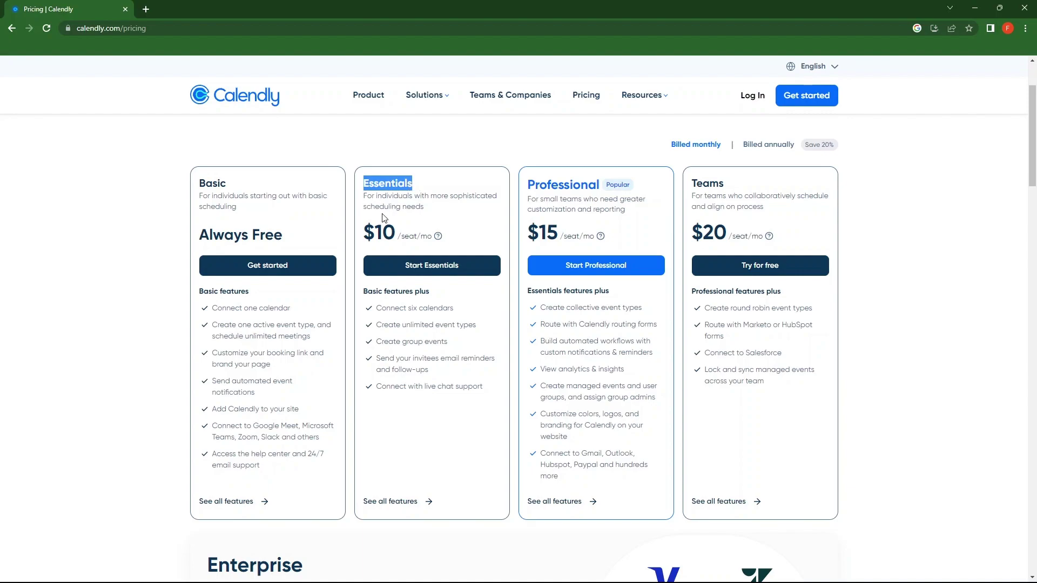
left_click_drag(366, 229, 403, 232)
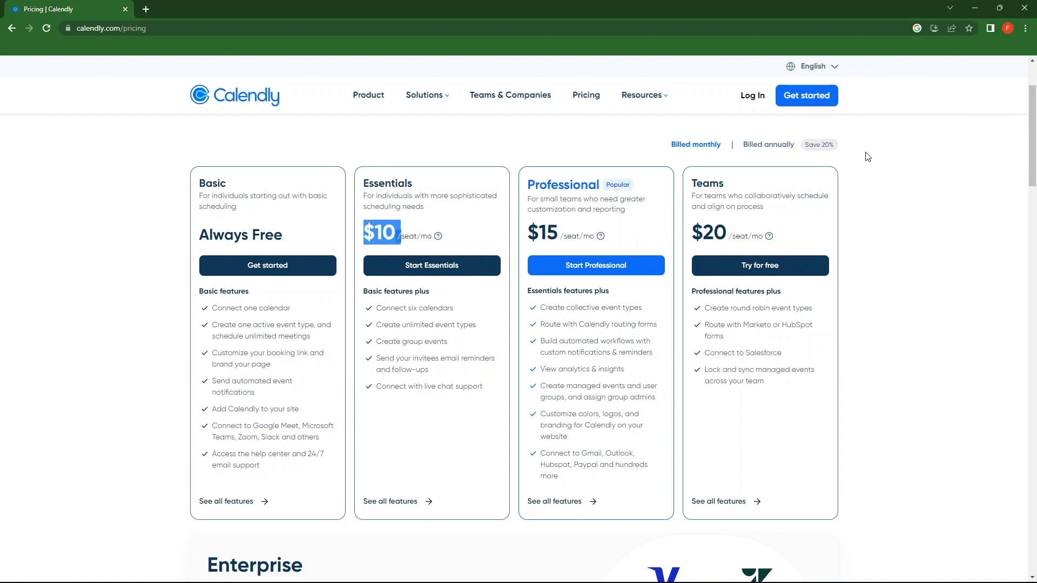
left_click(779, 147)
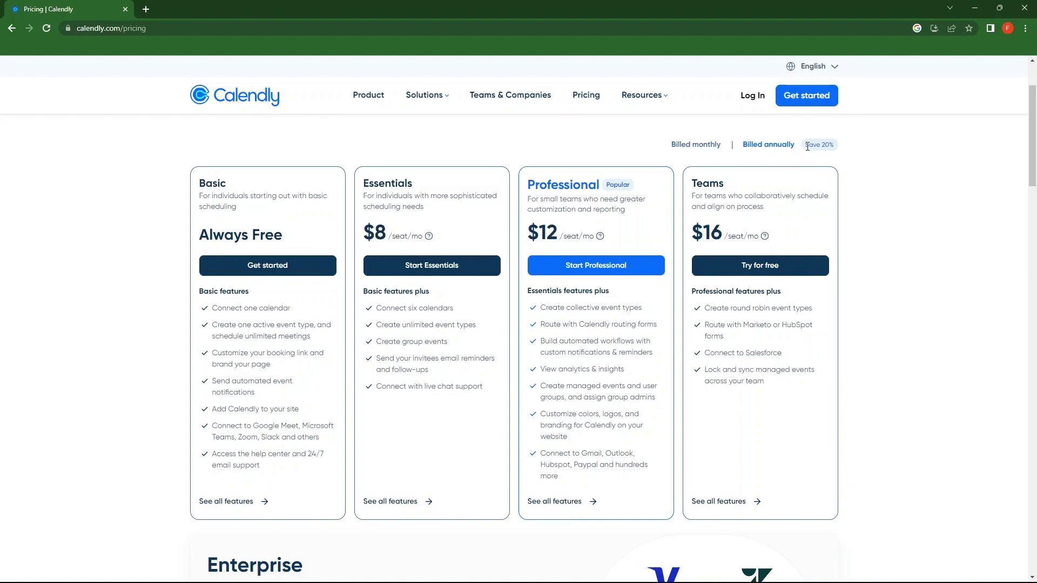
left_click_drag(807, 147, 819, 147)
- Open Calendly's free sign-up page from the pricing page and read the email sign-up prompt
left_click(806, 99)
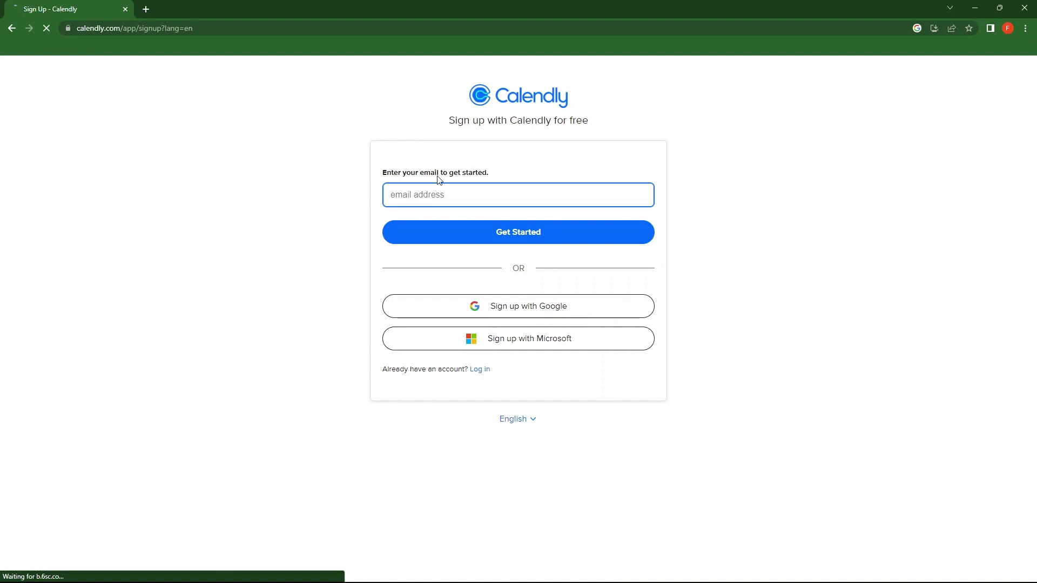
left_click_drag(384, 180, 484, 173)
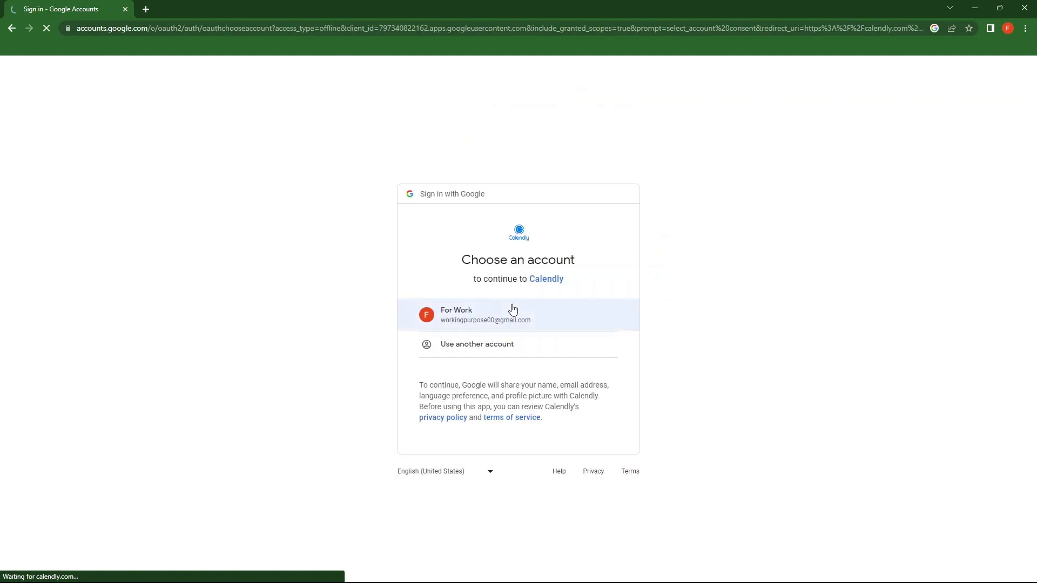
- Choose the work Google account and read Calendly's request to access it
left_click(477, 311)
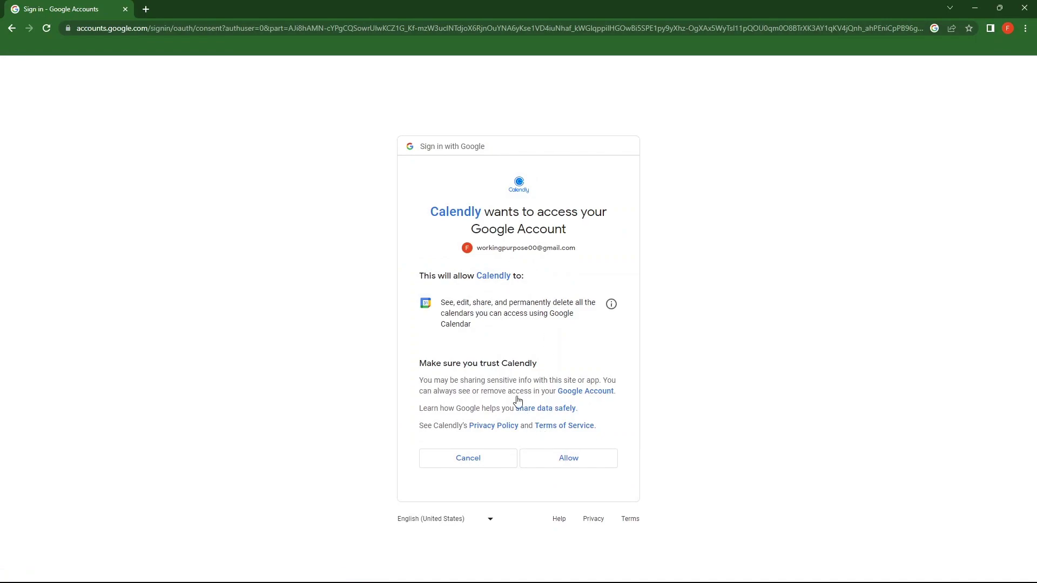
double_click(433, 215)
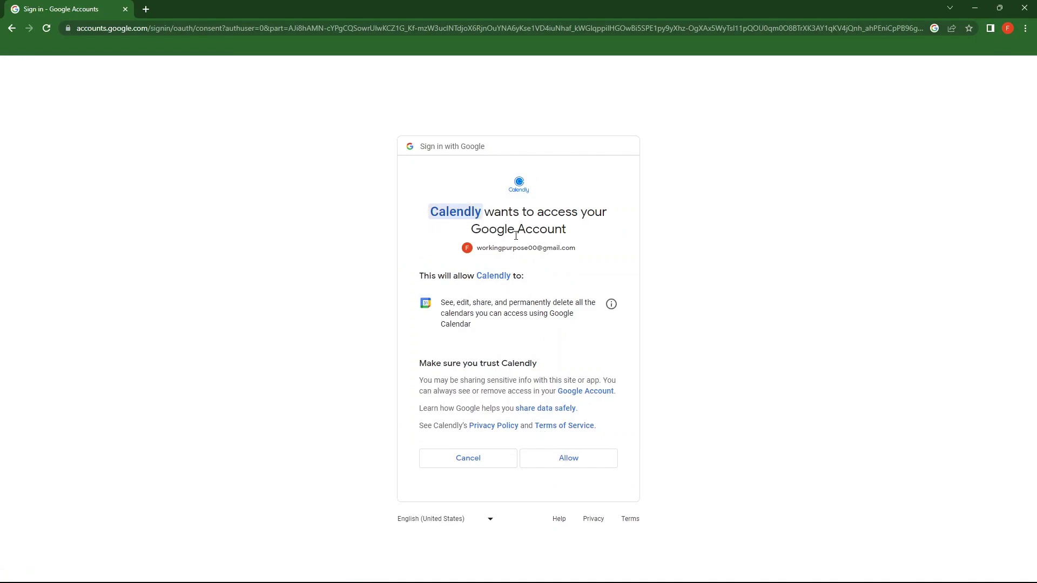
left_click_drag(569, 237, 414, 215)
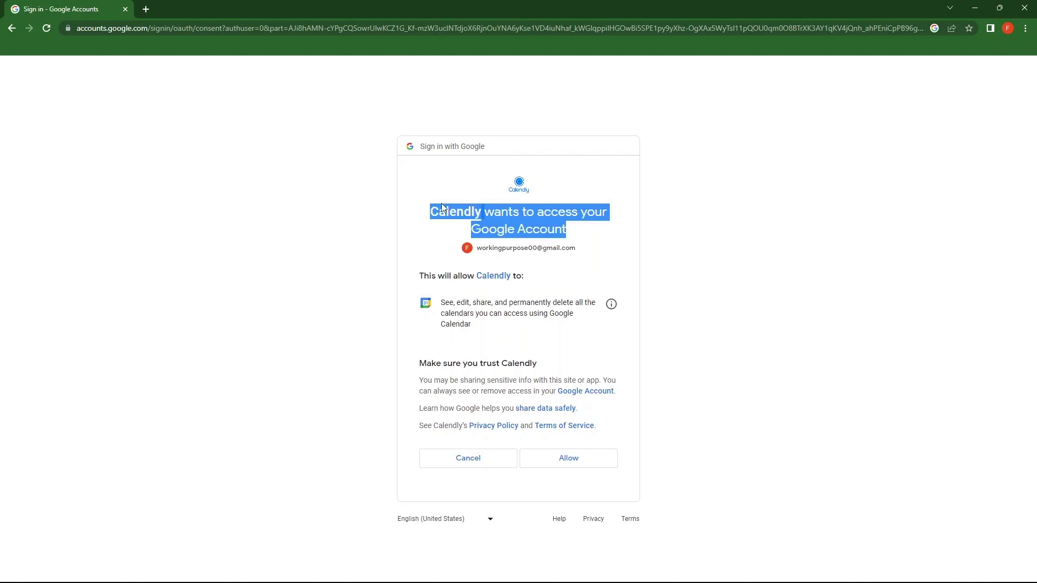
- Allow Calendly access to the Google account and review the step 1 of 3 connect-tools page
left_click(588, 458)
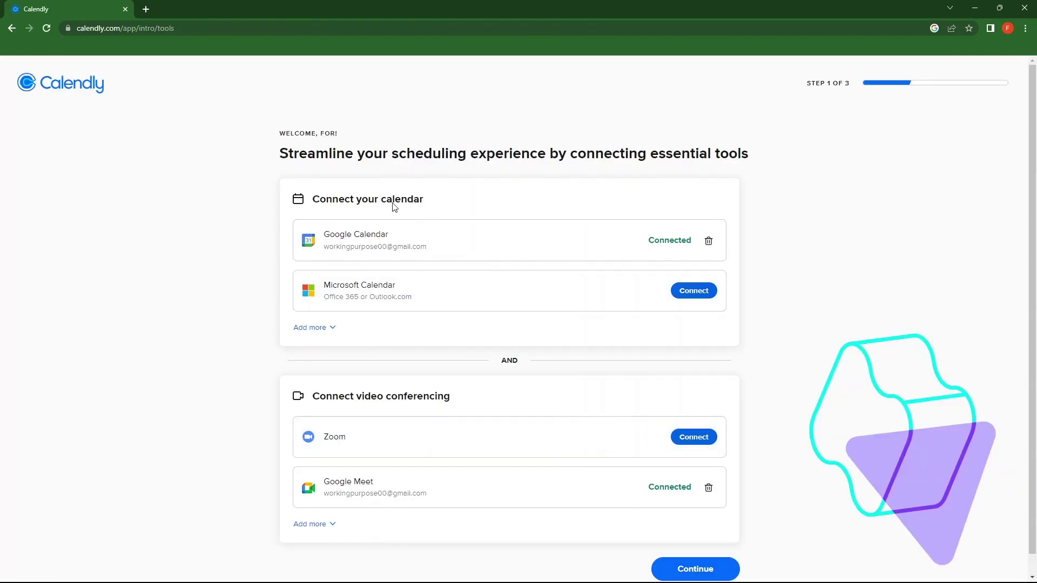
left_click_drag(279, 154, 750, 146)
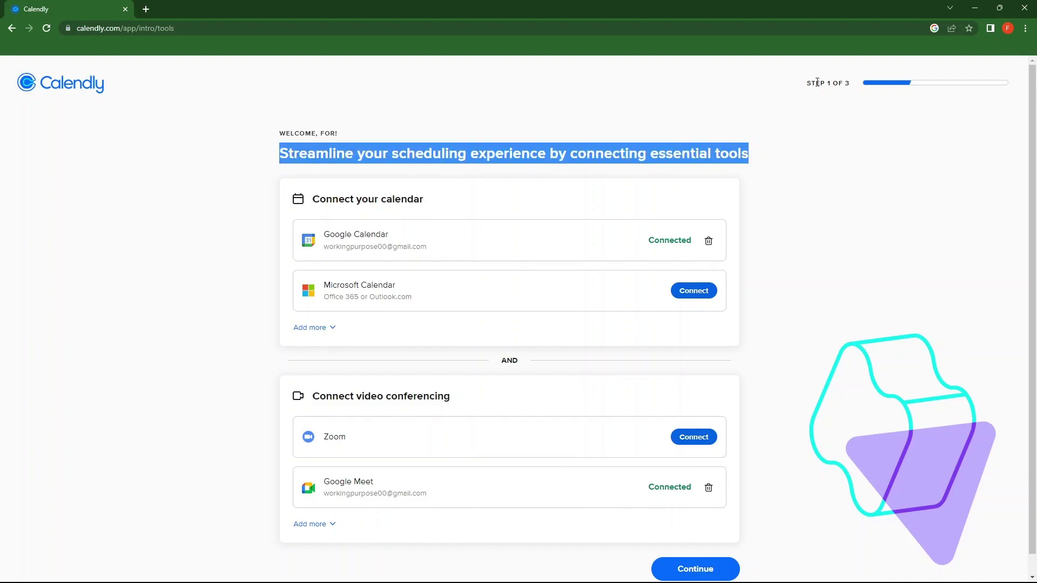
left_click_drag(808, 85, 849, 83)
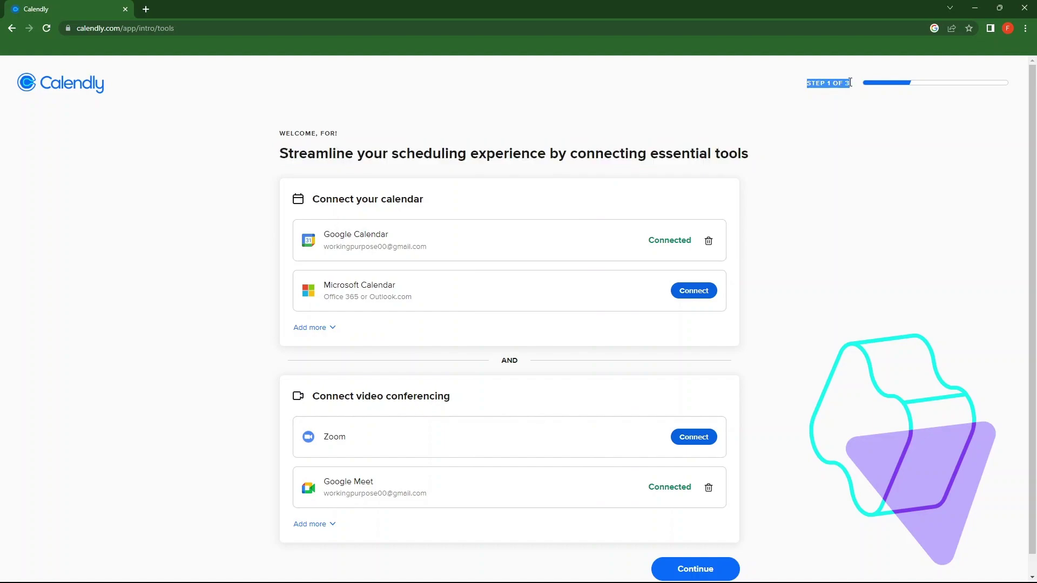
left_click(156, 235)
- Browse extra calendar and video services, keeping Google Calendar and Google Meet, and continue
left_click(319, 330)
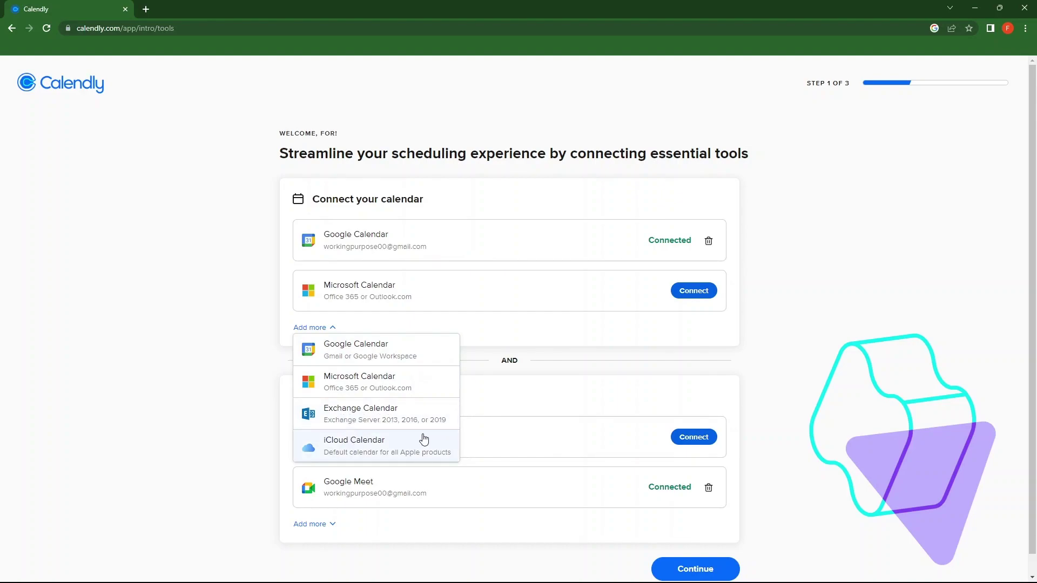
left_click(175, 280)
scroll(200, 271, "down", 1)
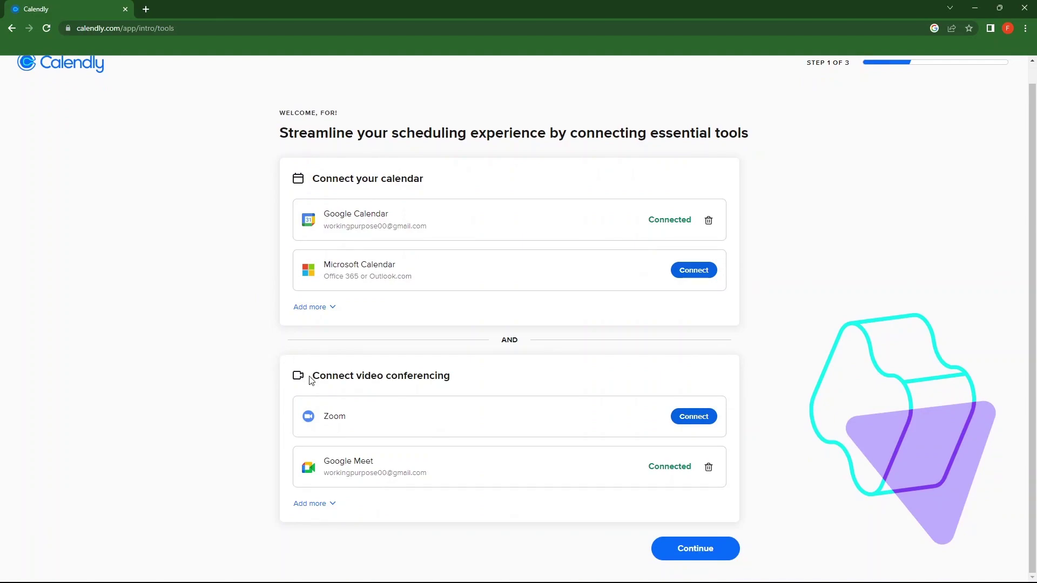
left_click_drag(310, 377, 458, 392)
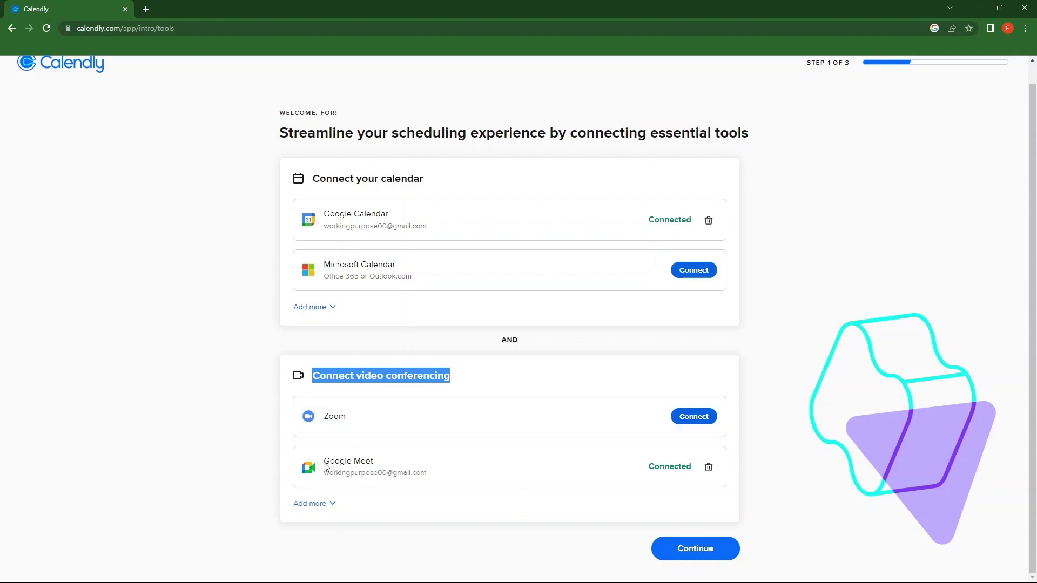
left_click(313, 503)
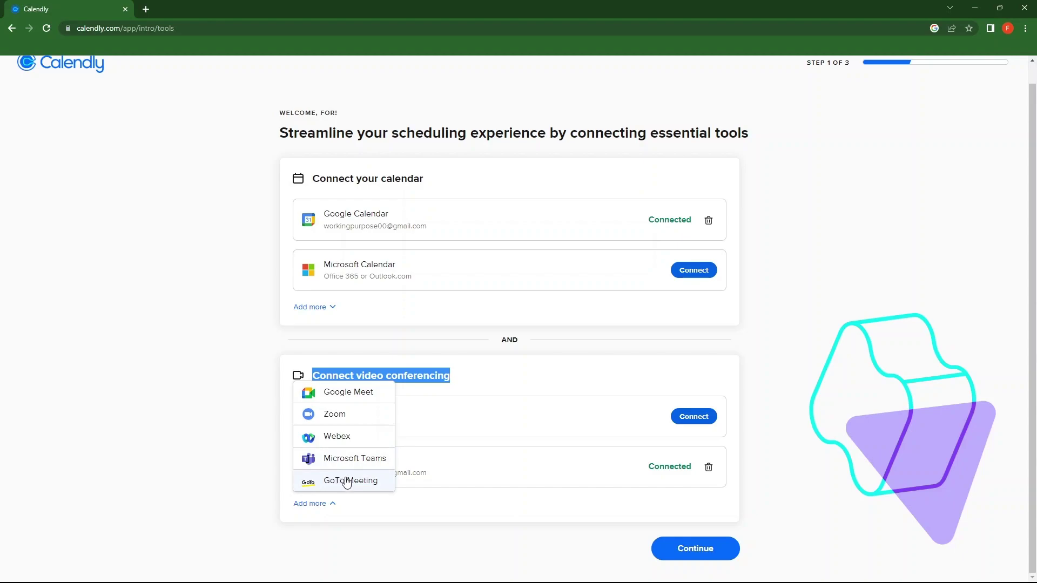
left_click(372, 516)
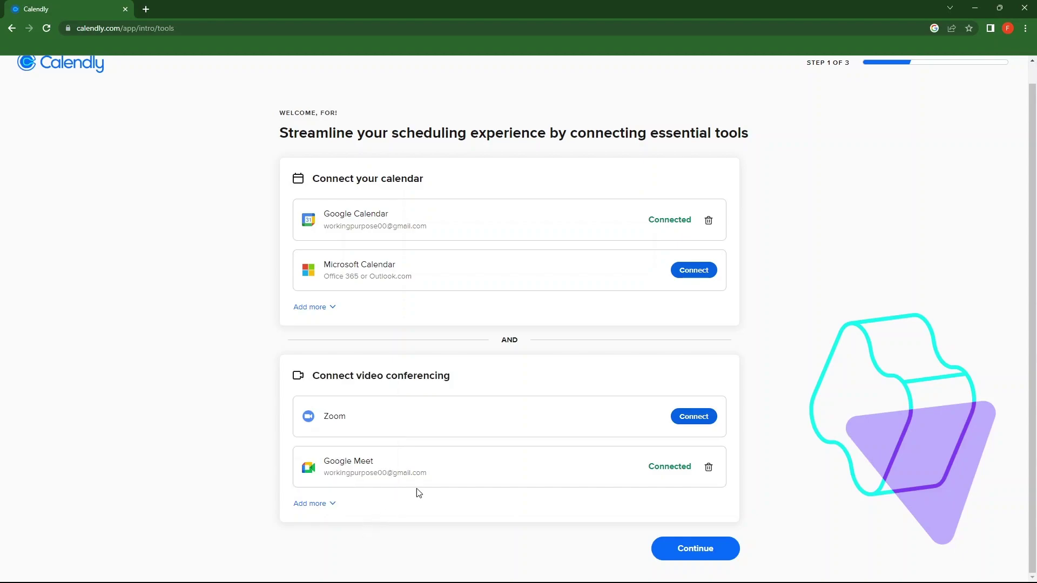
left_click(712, 550)
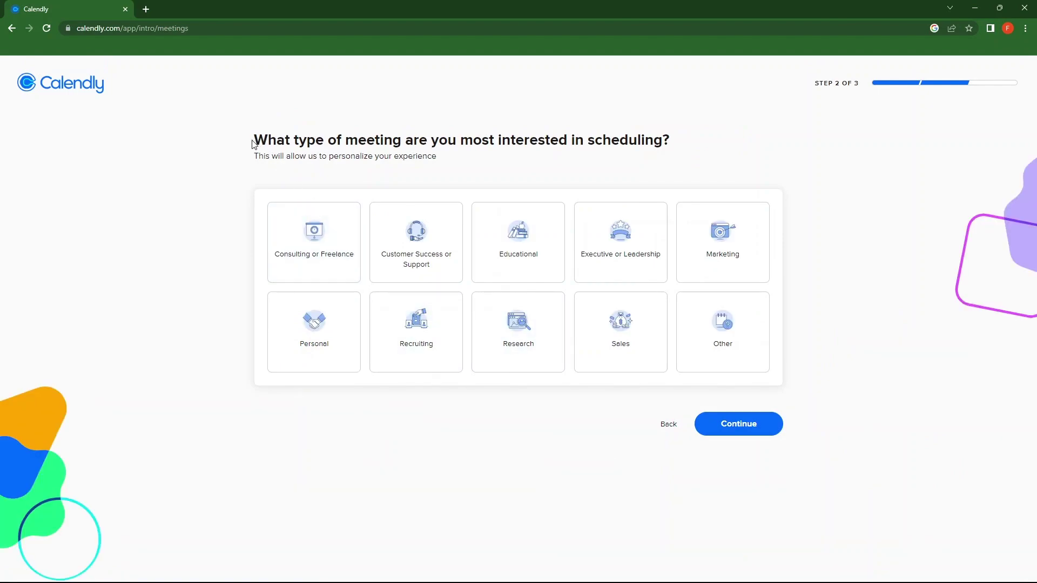
- Pick Consulting or Freelance as the kind of meetings scheduled and continue
left_click_drag(253, 143, 671, 157)
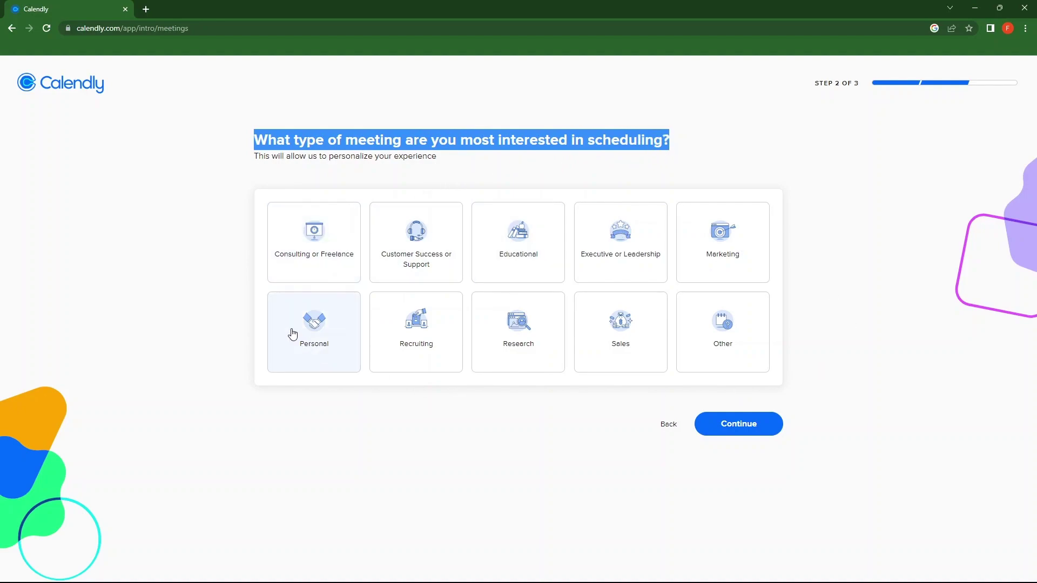
key("Tab")
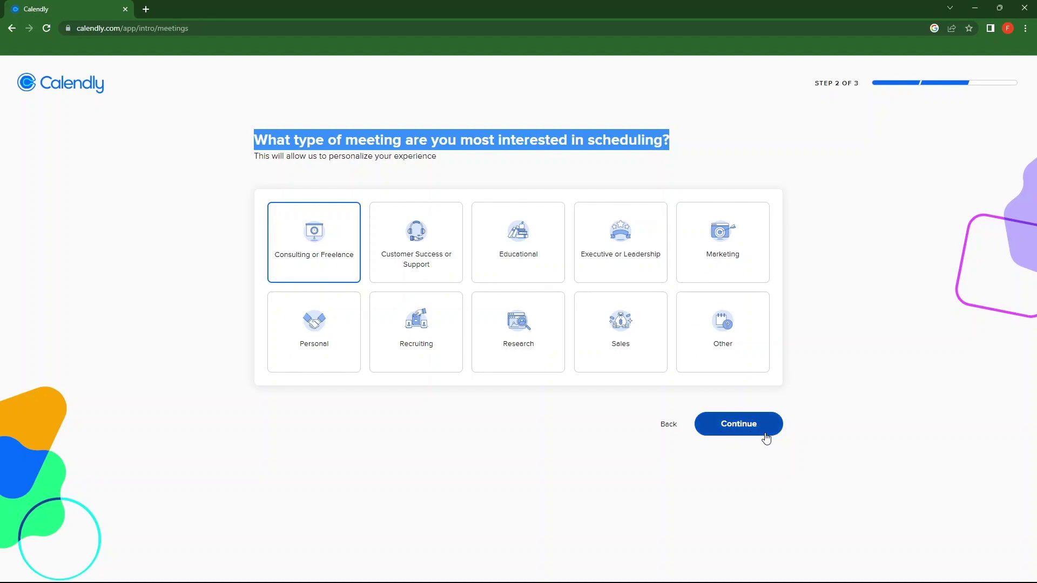
left_click(757, 438)
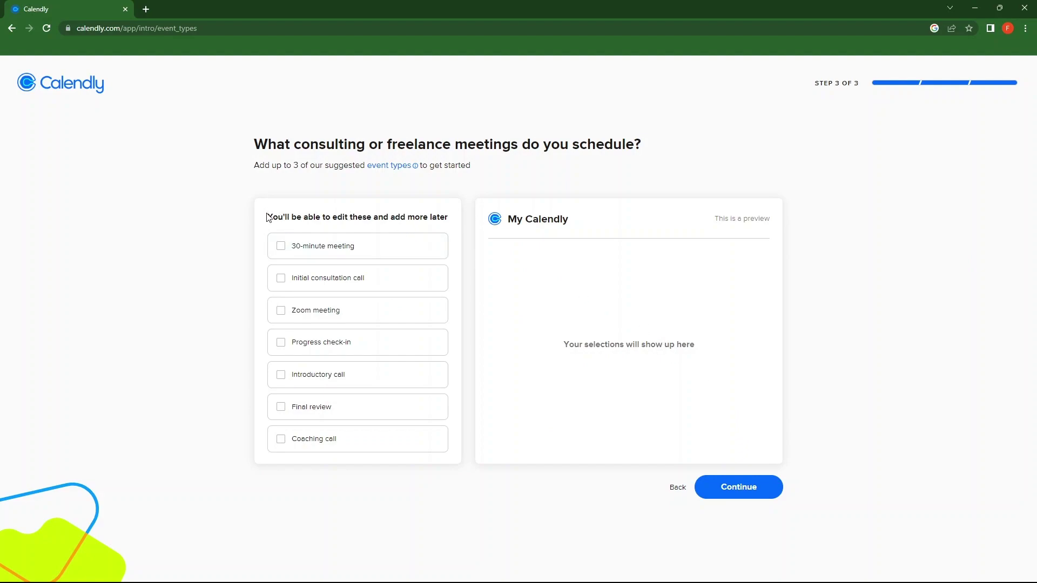
- Tick 30-minute meeting, Progress check-in and Zoom meeting as the starting event types
left_click_drag(266, 217, 447, 217)
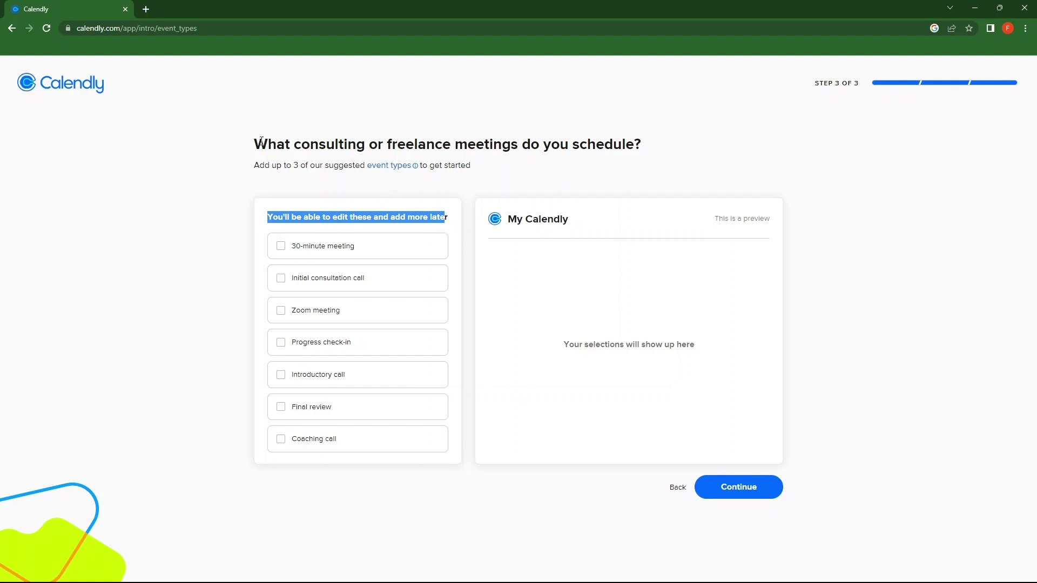
left_click_drag(255, 144, 643, 142)
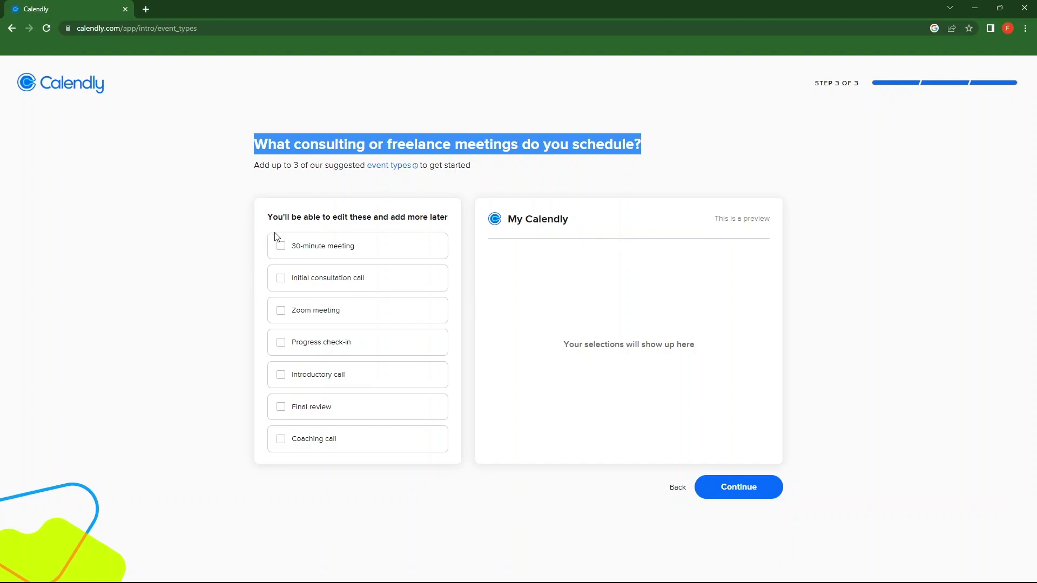
left_click(329, 249)
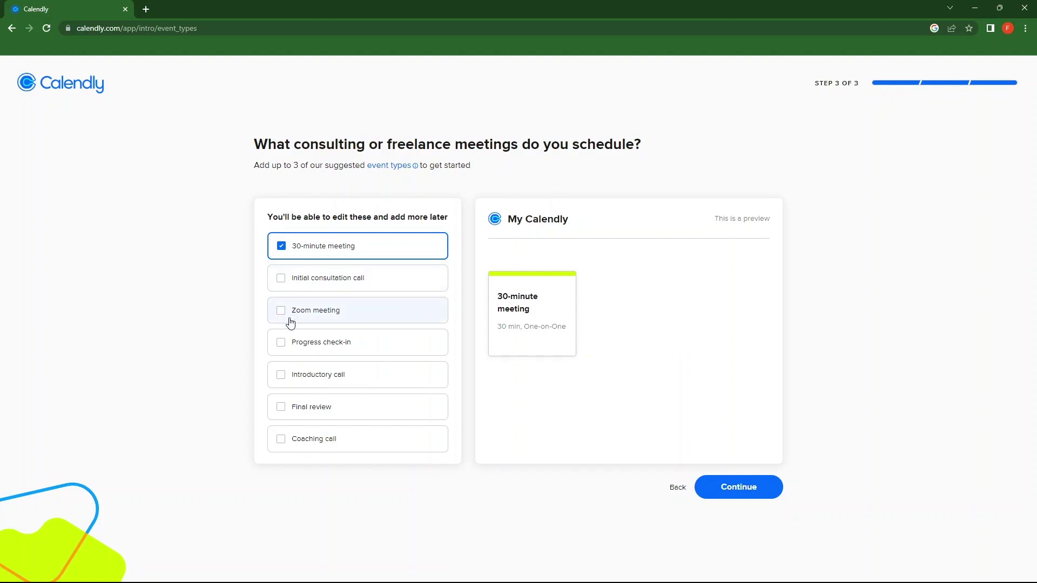
left_click(329, 346)
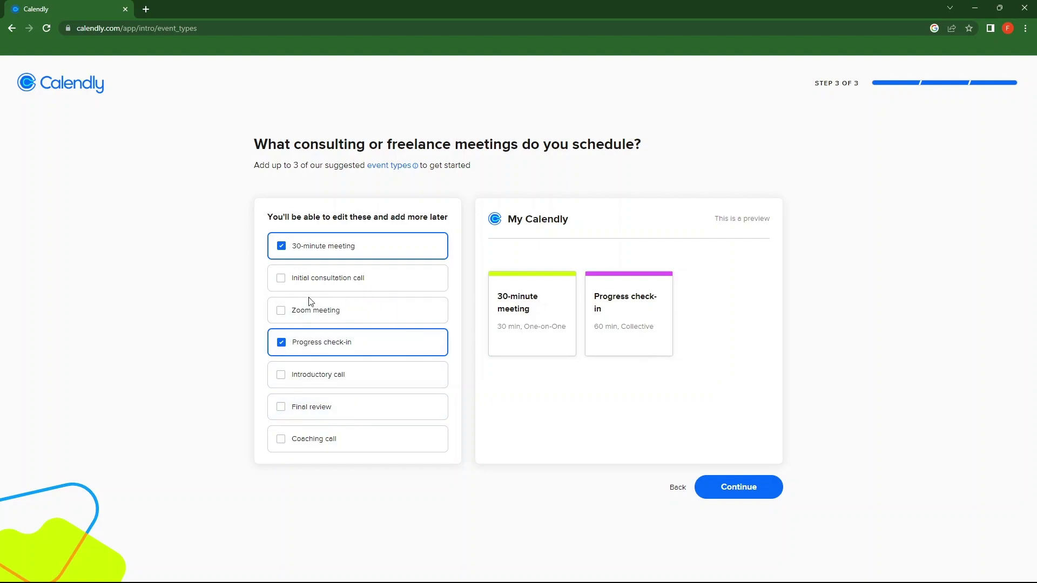
left_click(364, 310)
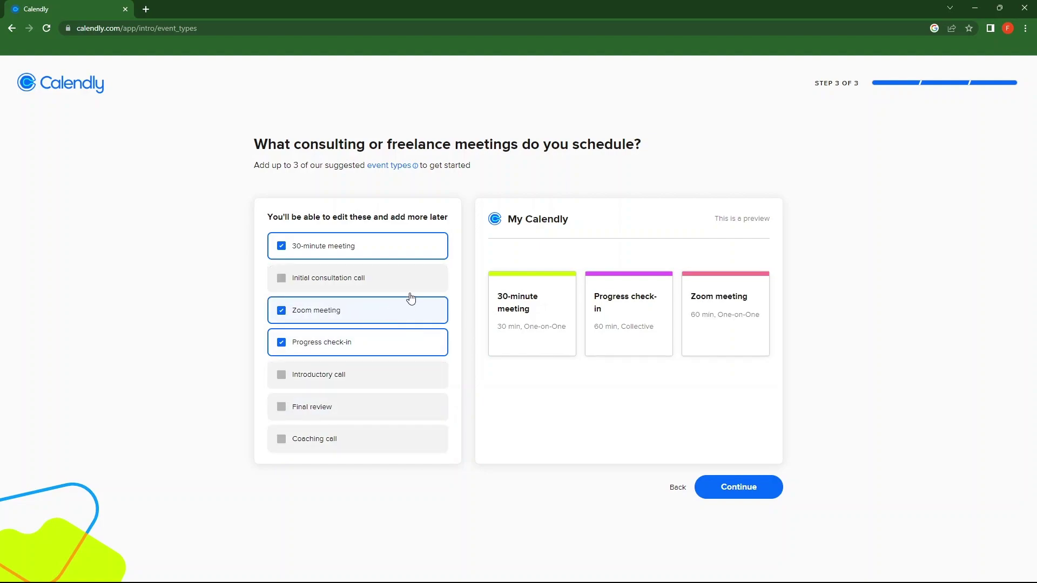
- Finish onboarding and scroll the Event Types list of Zoom, 30-minute and Progress check-in events
left_click(752, 488)
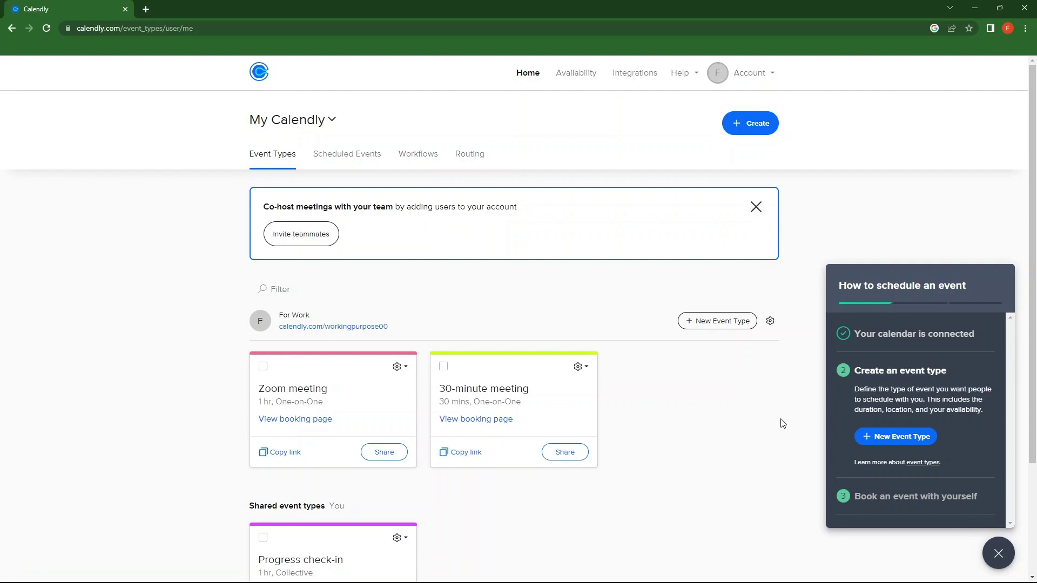
scroll(621, 472, "down", 3)
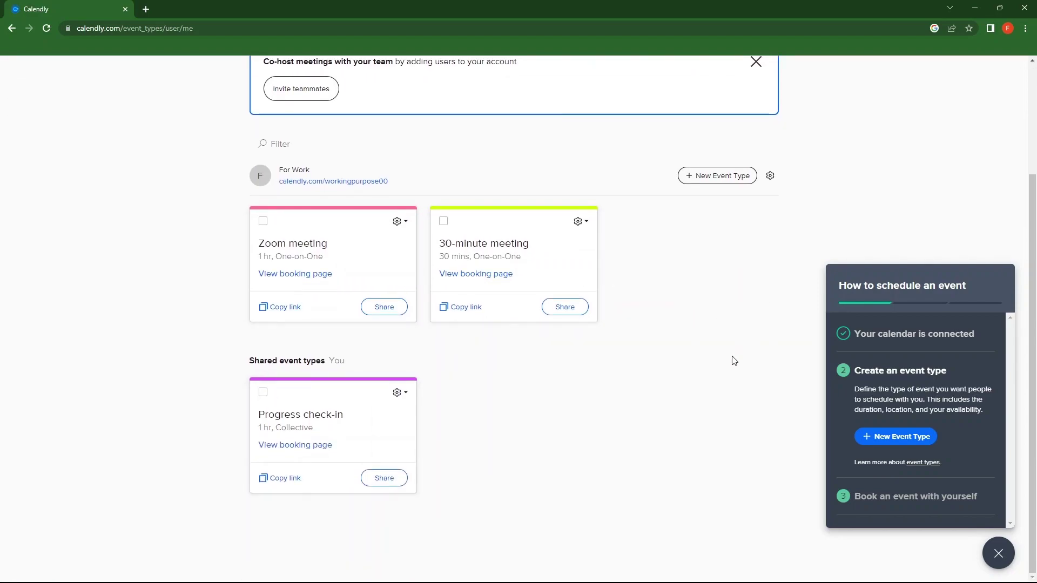
scroll(485, 443, "up", 3)
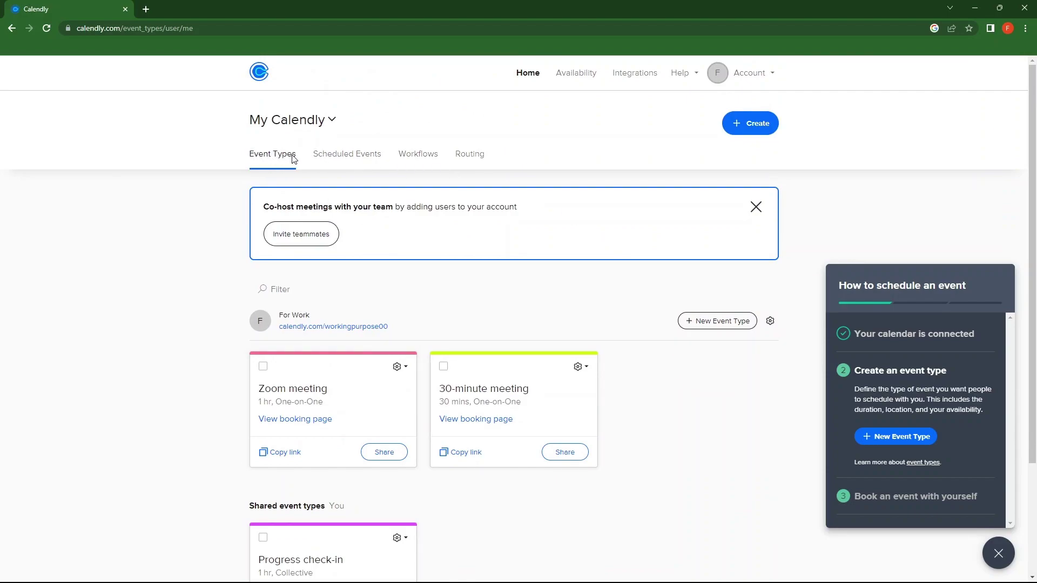
scroll(296, 158, "down", 3)
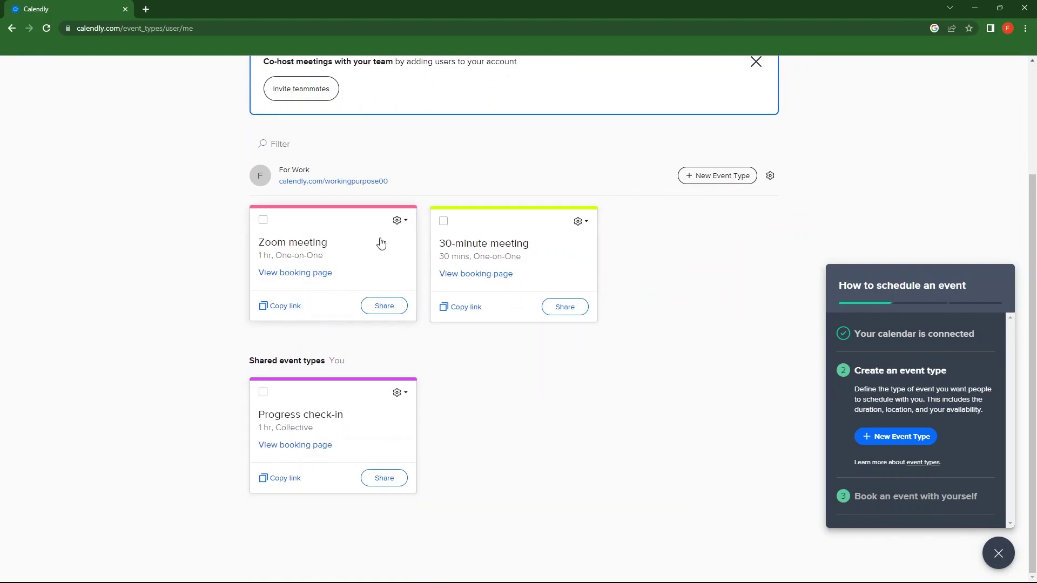
scroll(381, 244, "up", 3)
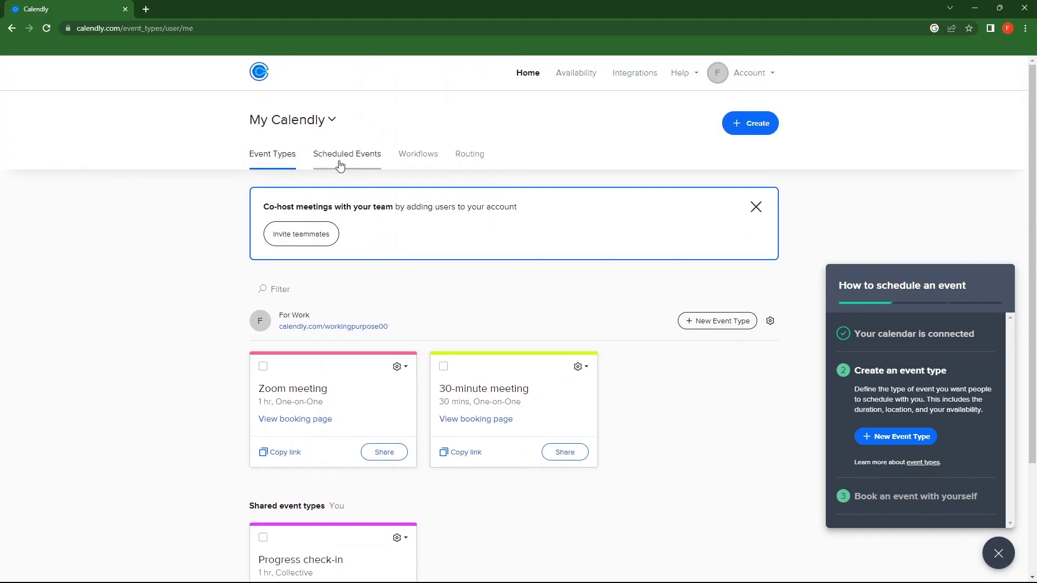
- Check the empty Scheduled Events list and its filters, visit Event Types, then return to Scheduled Events
left_click(371, 158)
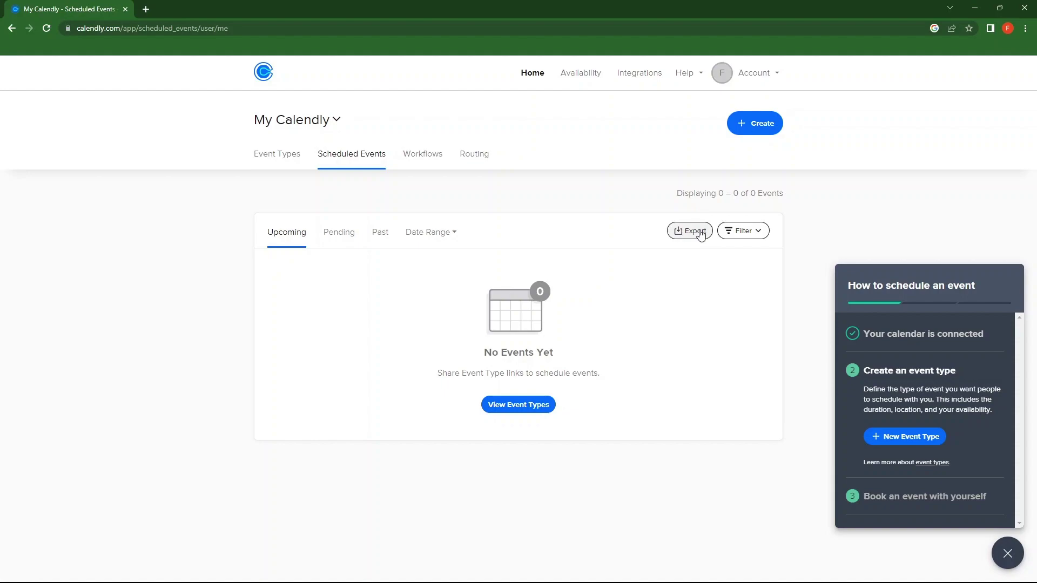
left_click(747, 236)
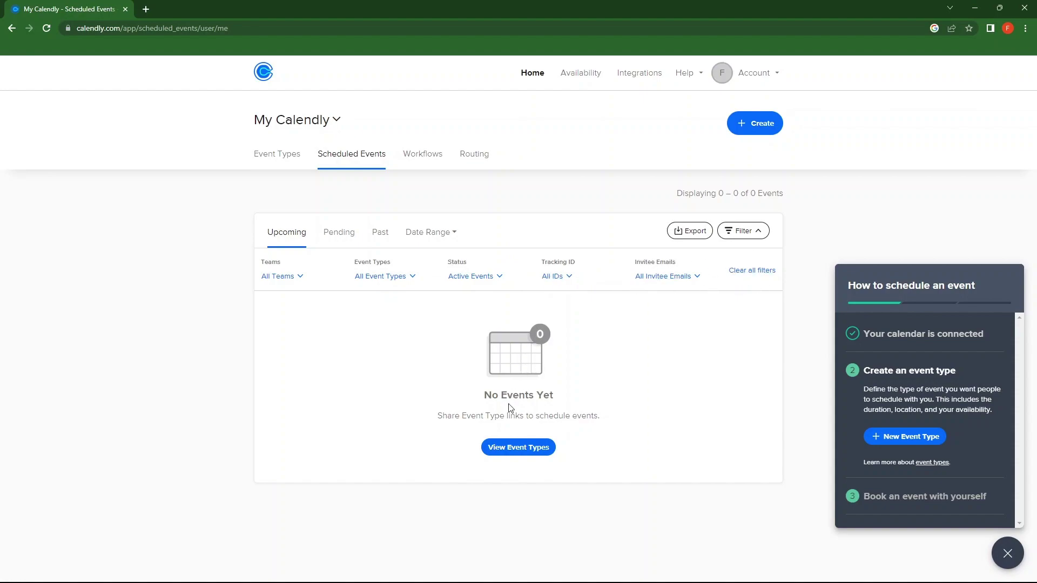
left_click(499, 447)
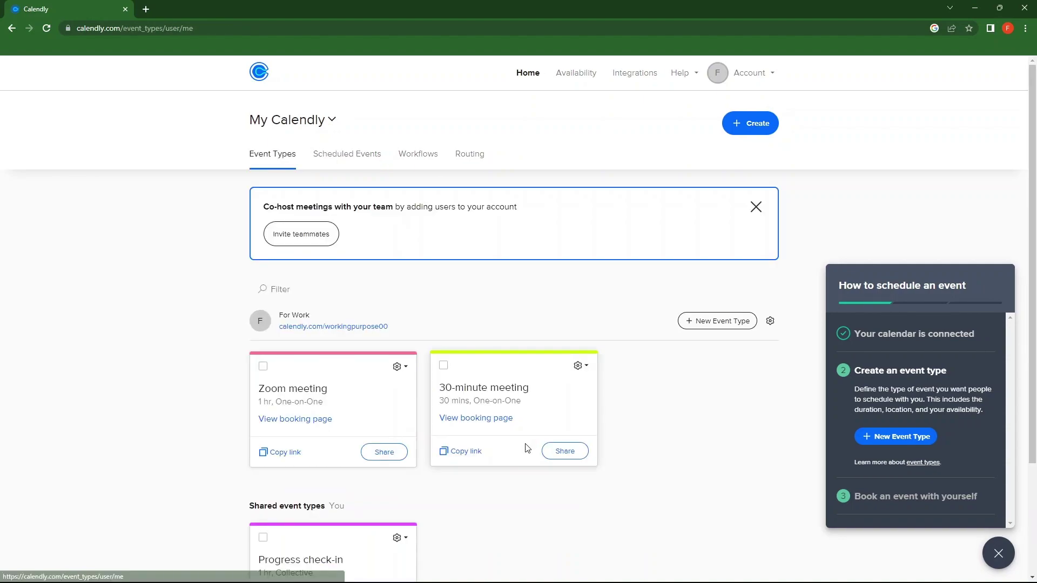
scroll(513, 448, "down", 2)
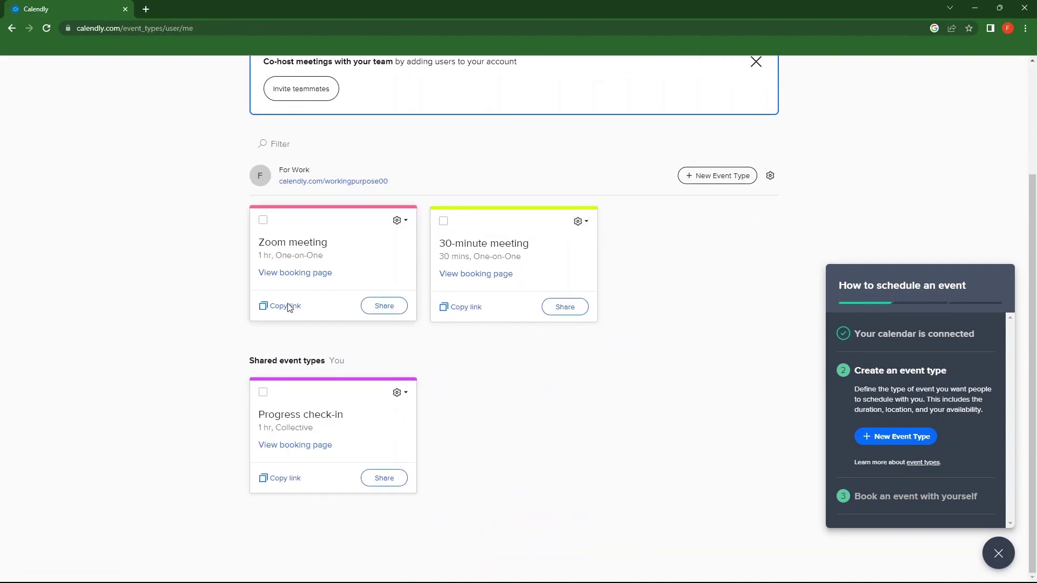
scroll(286, 232, "up", 2)
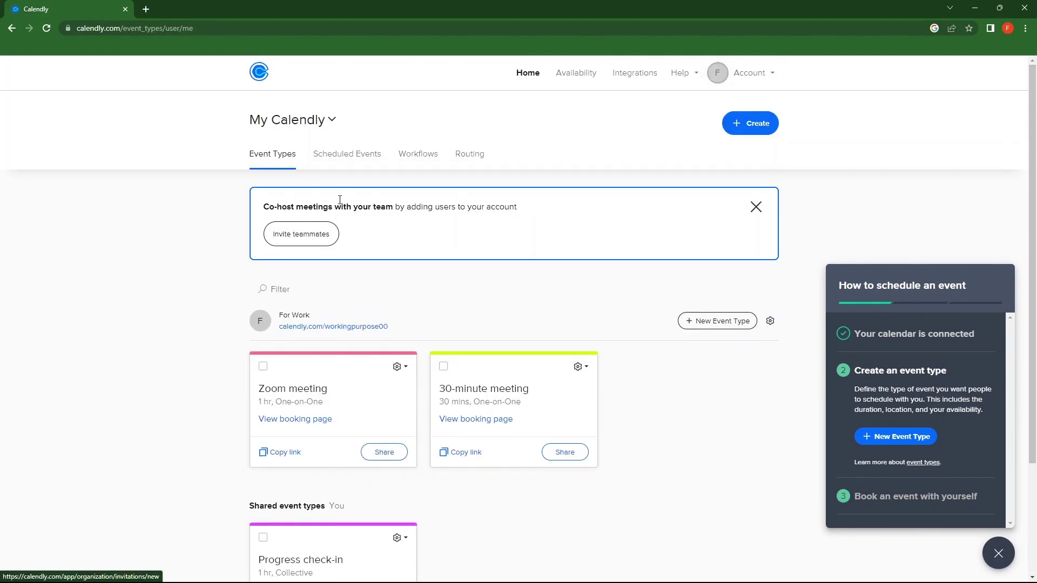
left_click(369, 156)
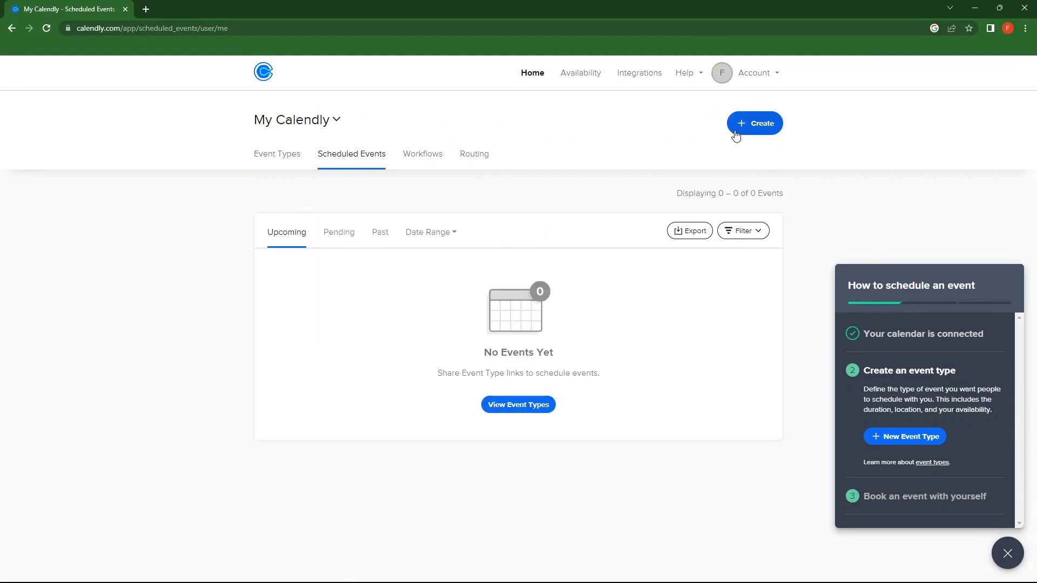
- Open the Create menu listing Event type, One-off meeting and Meeting poll
left_click(763, 131)
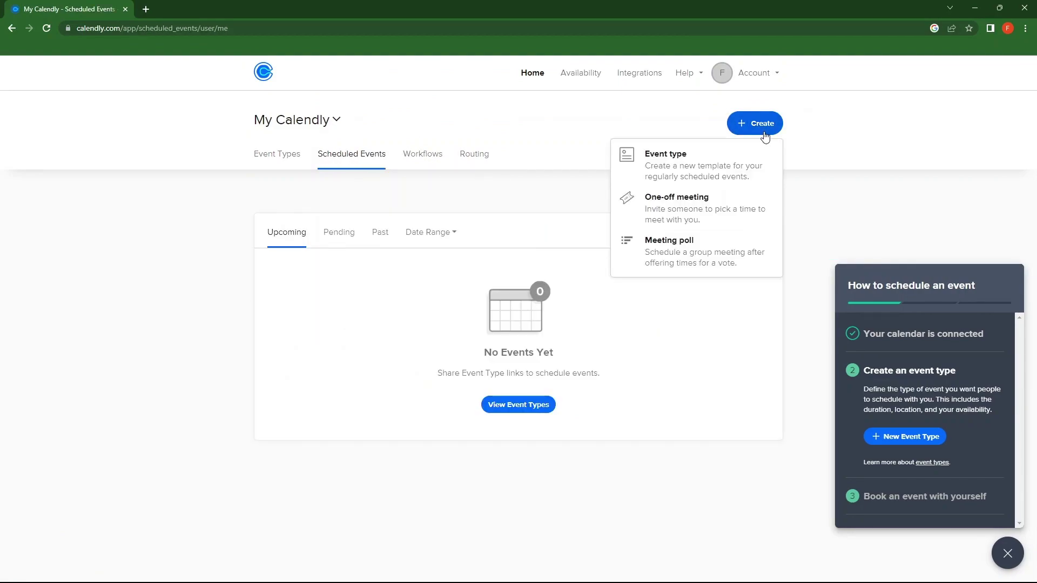
- Start a new meeting poll and dismiss the poll wizard's welcome
left_click(684, 246)
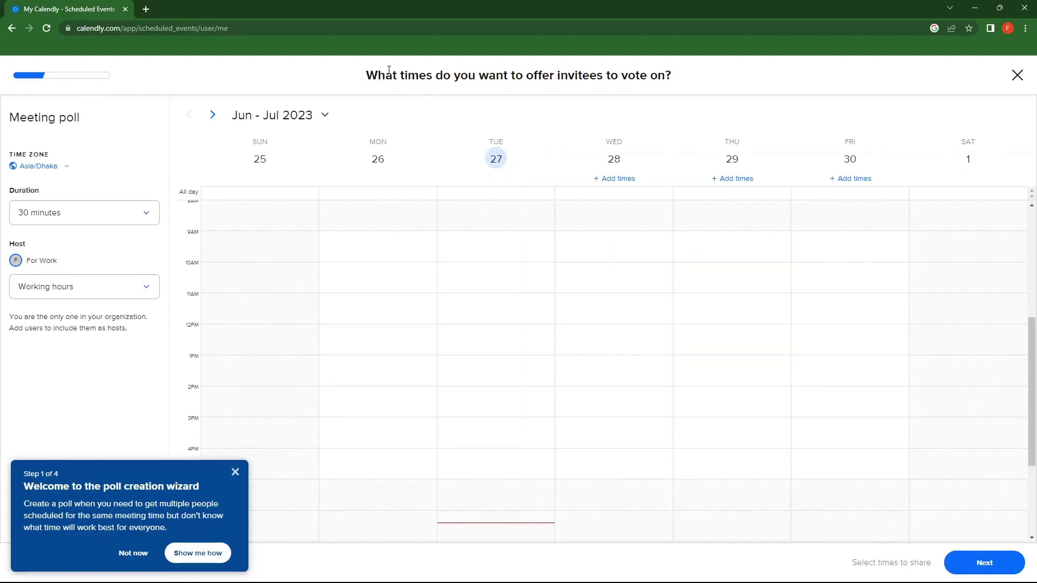
left_click_drag(367, 75, 668, 62)
left_click(668, 62)
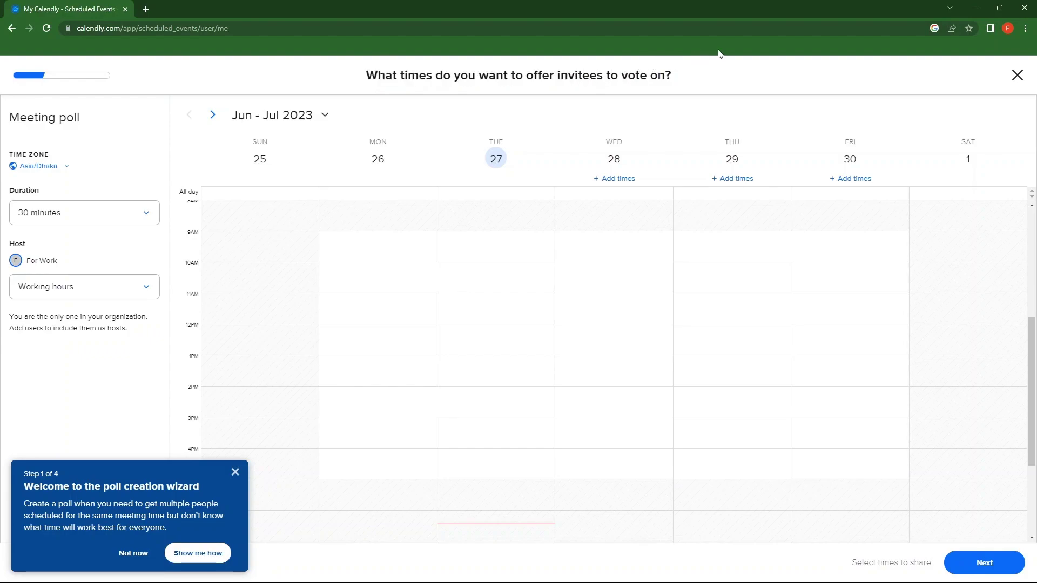
triple_click(671, 79)
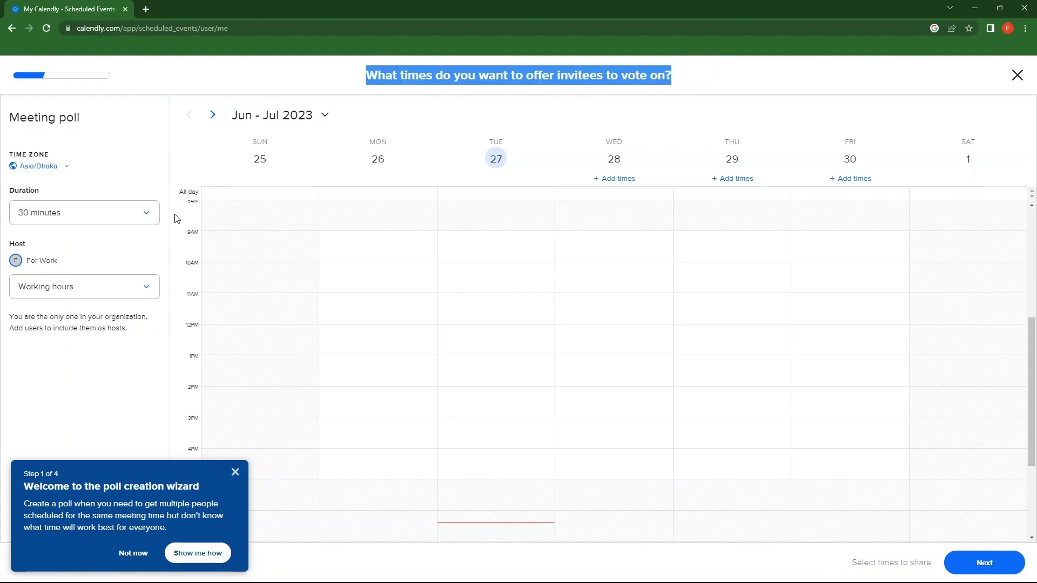
left_click(233, 473)
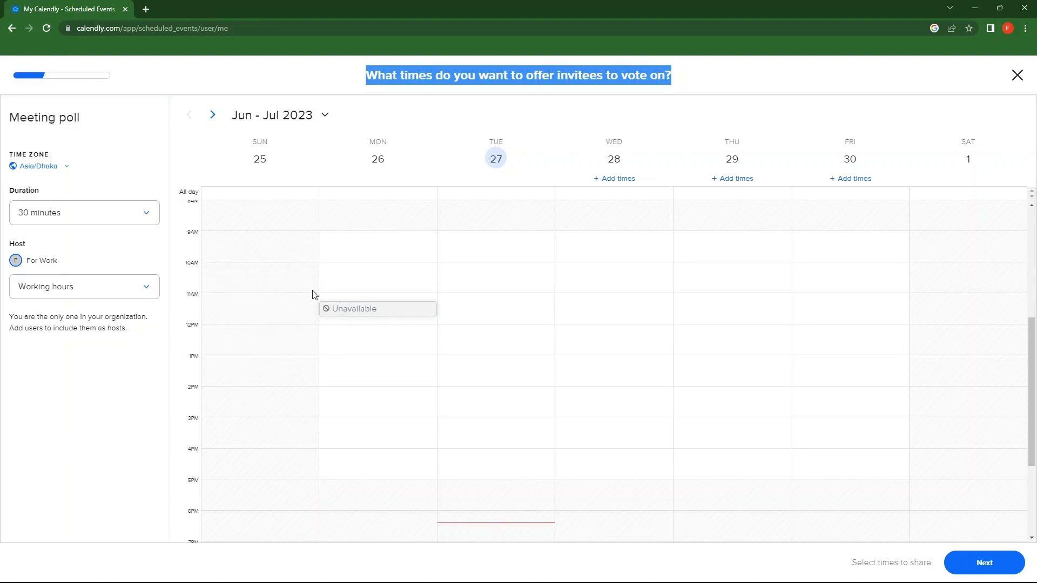
left_click(259, 272)
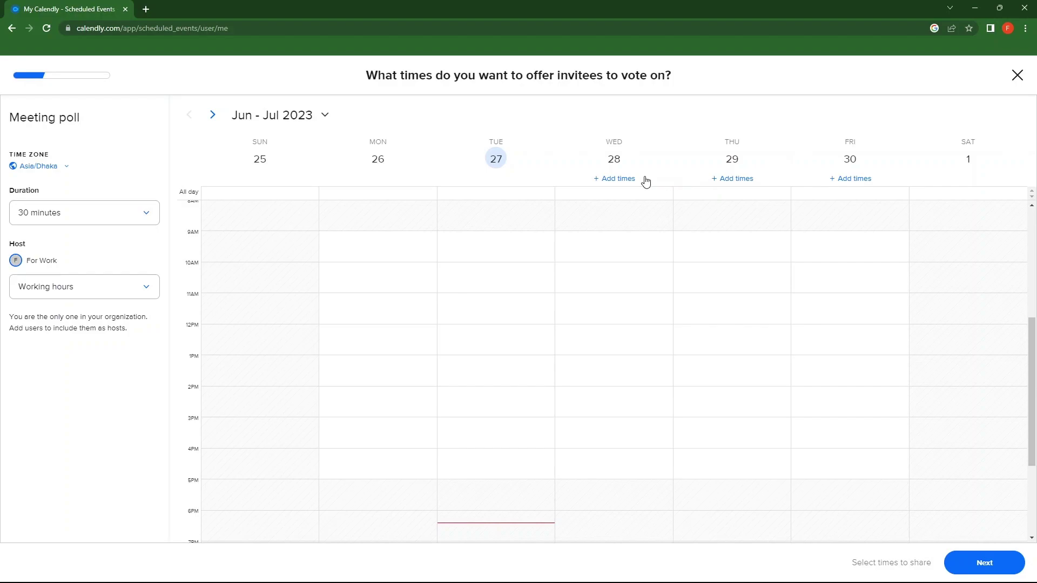
- Offer Wednesday 28 June 10:30am–12:00pm as three 30-minute slots and continue to details
left_click(616, 178)
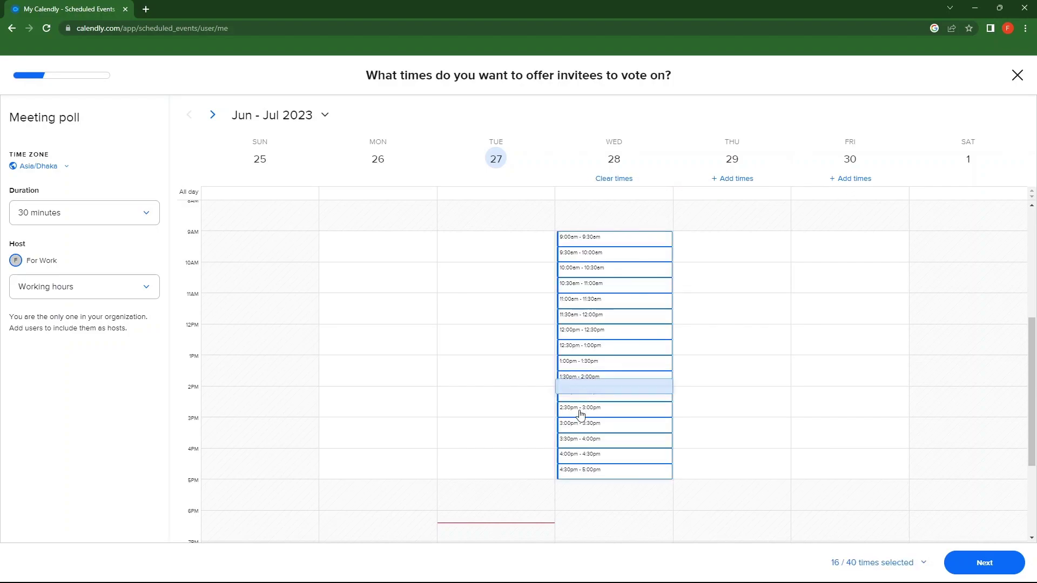
left_click_drag(575, 292, 575, 287)
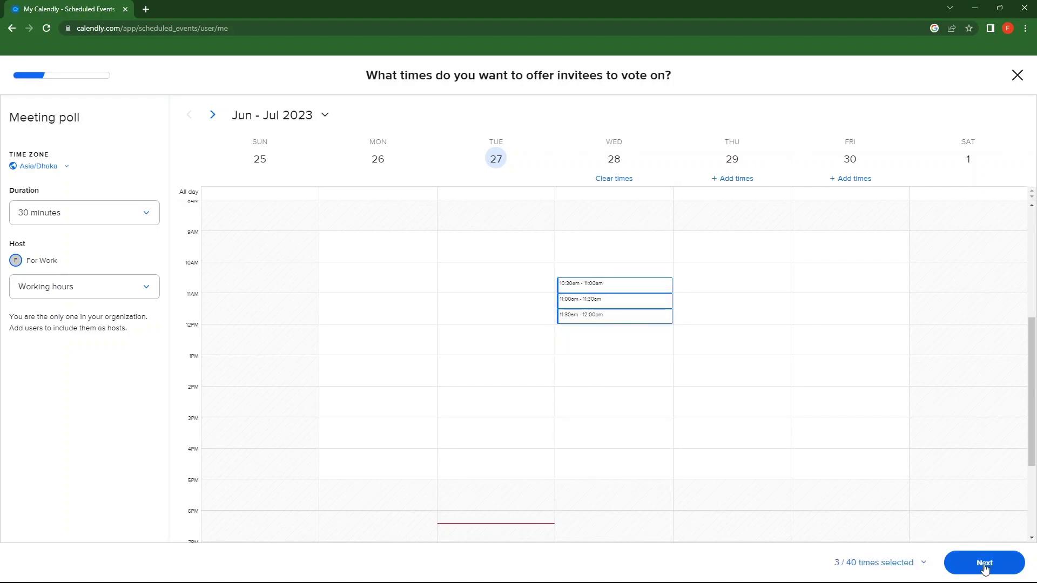
left_click(988, 565)
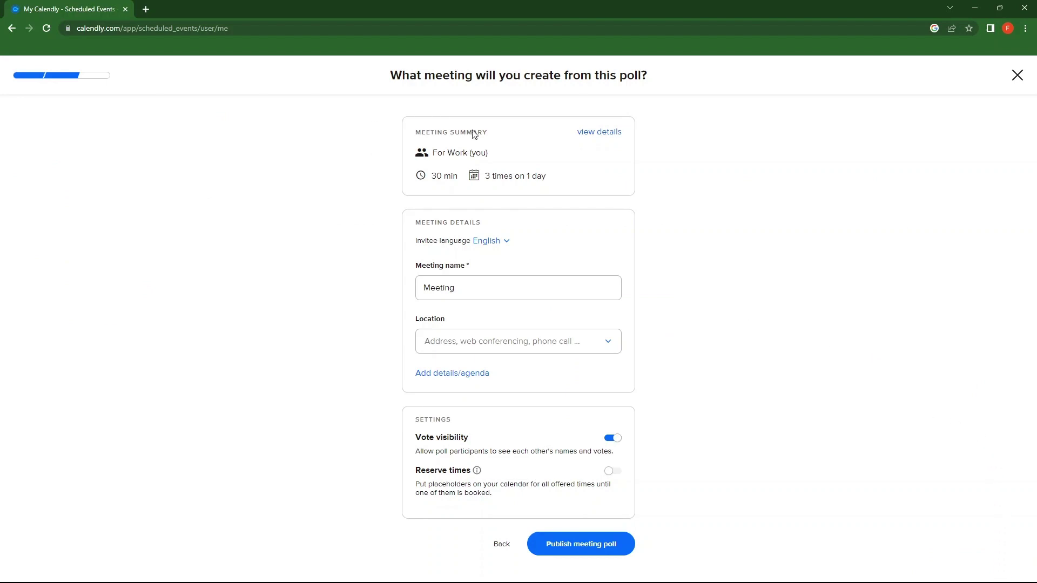
- Rename the meeting to 'About Marketing Strategy' and set its location to Google Meet
left_click_drag(413, 271, 408, 294)
type("About Marketing Strategy")
double_click(447, 320)
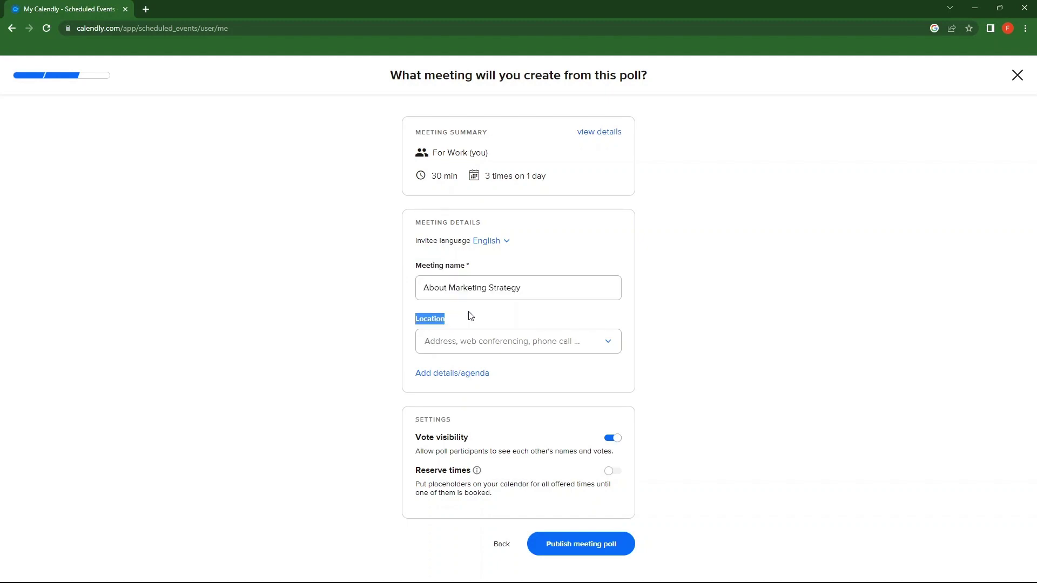
left_click(493, 339)
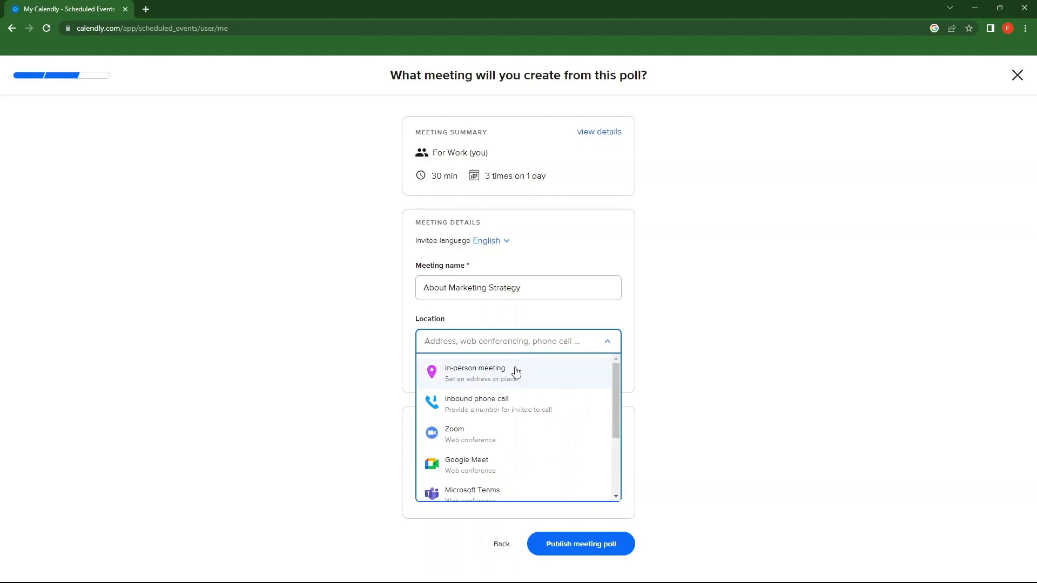
left_click(486, 464)
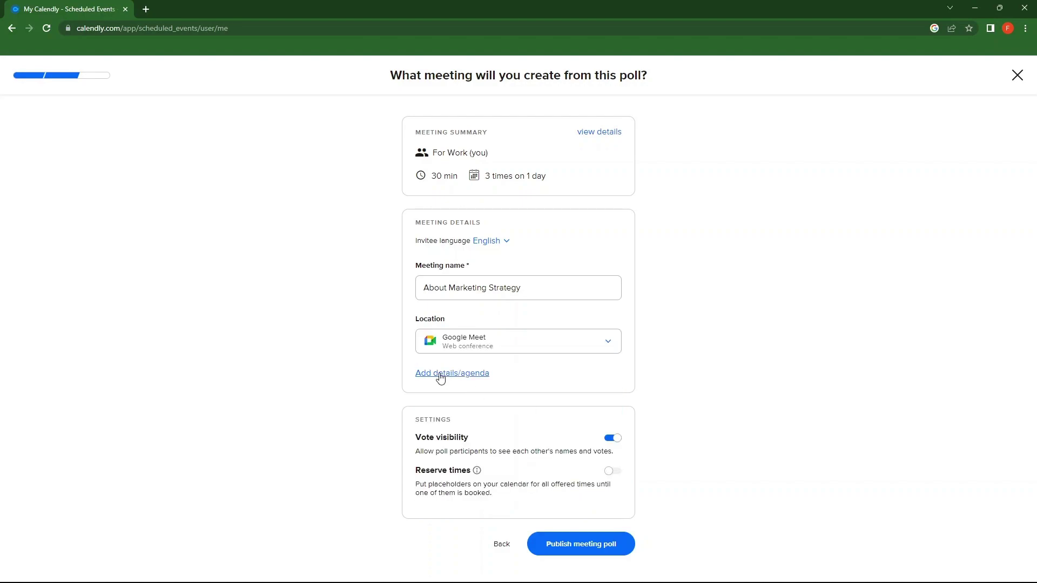
- Add a details/agenda section and publish the meeting poll
left_click(479, 375)
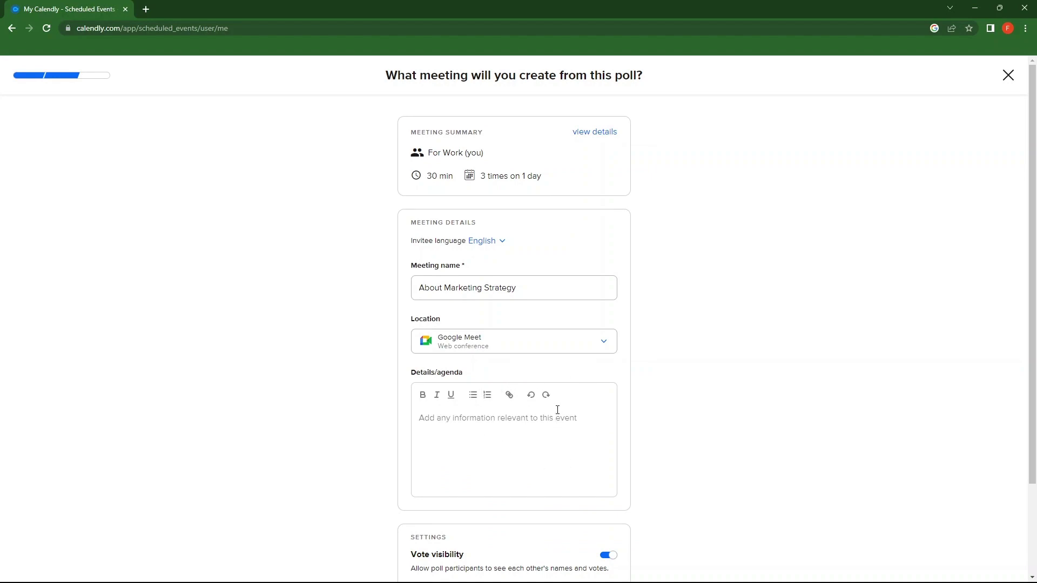
scroll(562, 413, "down", 2)
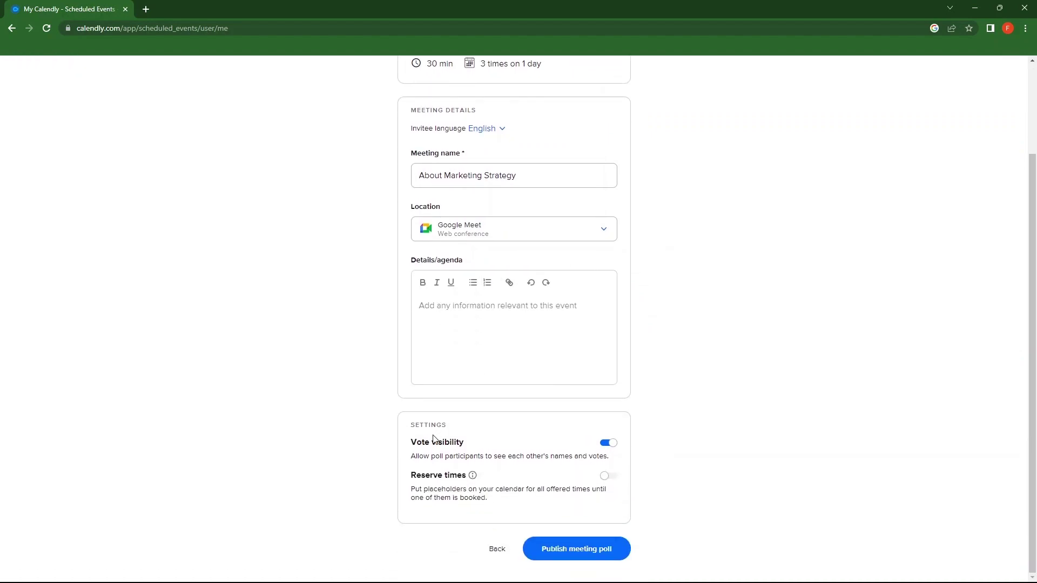
left_click_drag(409, 446, 465, 446)
left_click(605, 555)
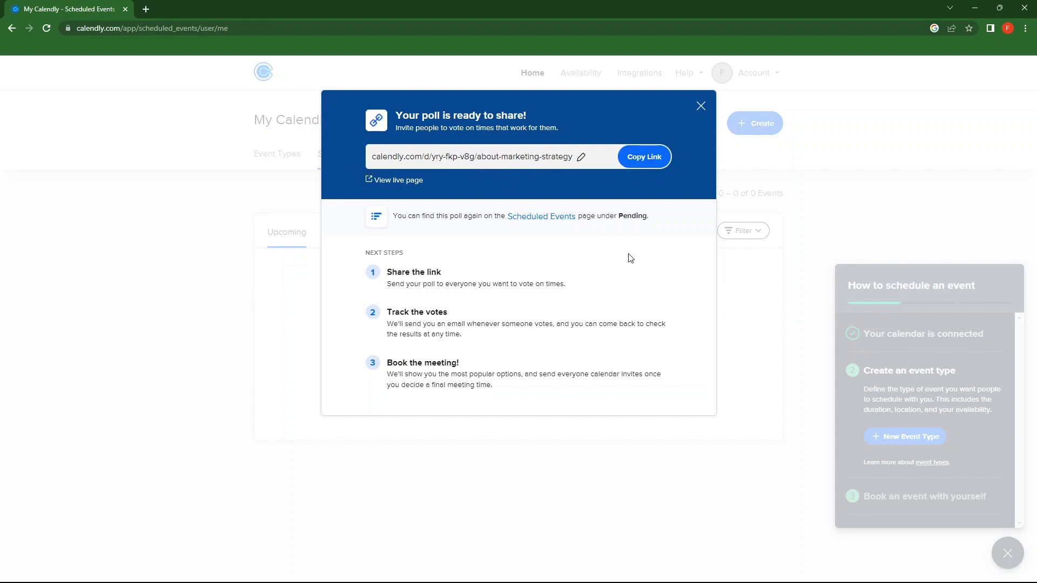
- Close the 'Your poll is ready to share!' notice
left_click(701, 106)
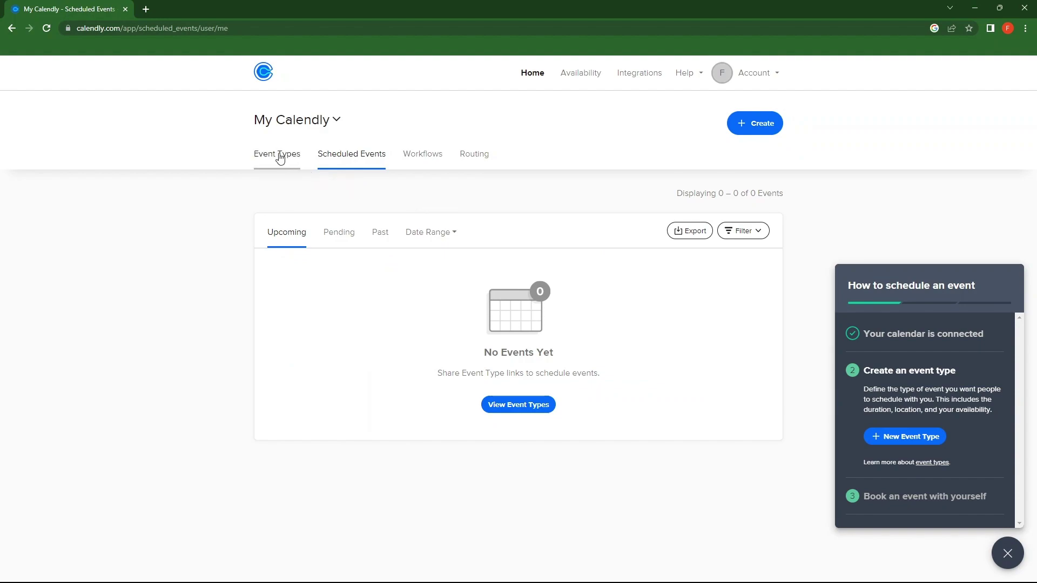
- Show the pending About Marketing Strategy poll's details with its three 28 June slots
left_click(298, 160)
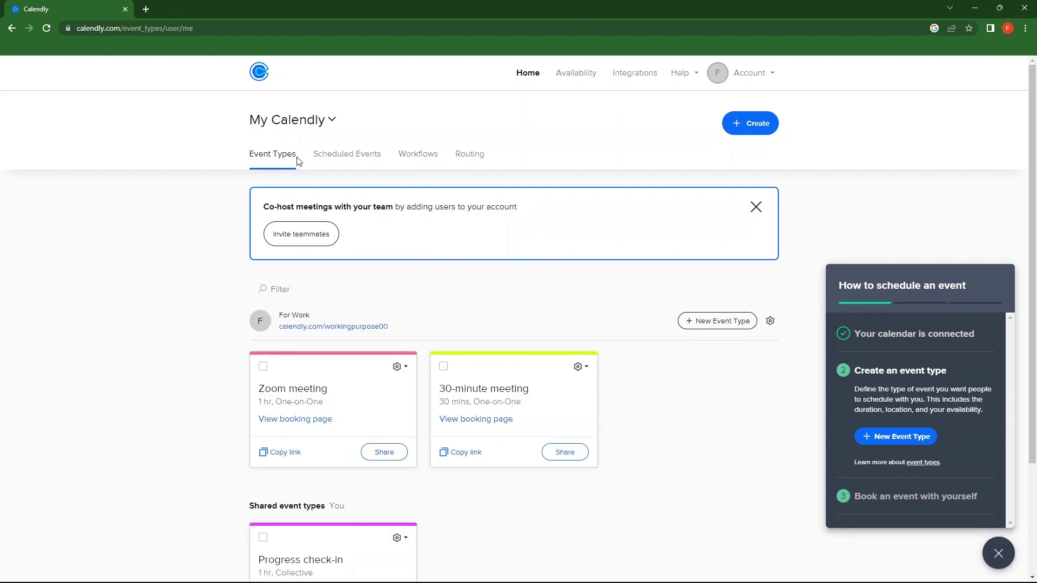
left_click(335, 158)
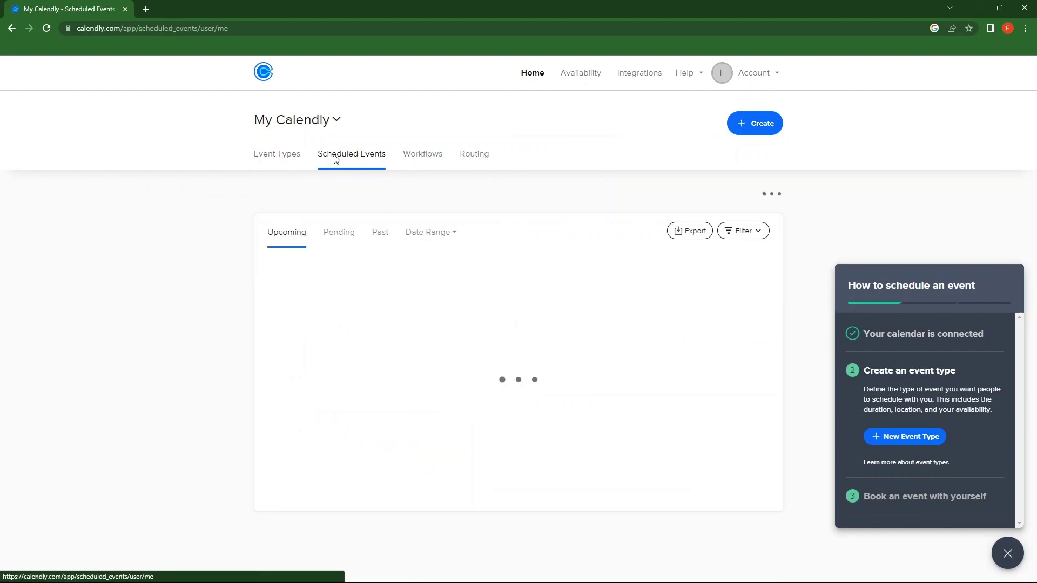
left_click(338, 232)
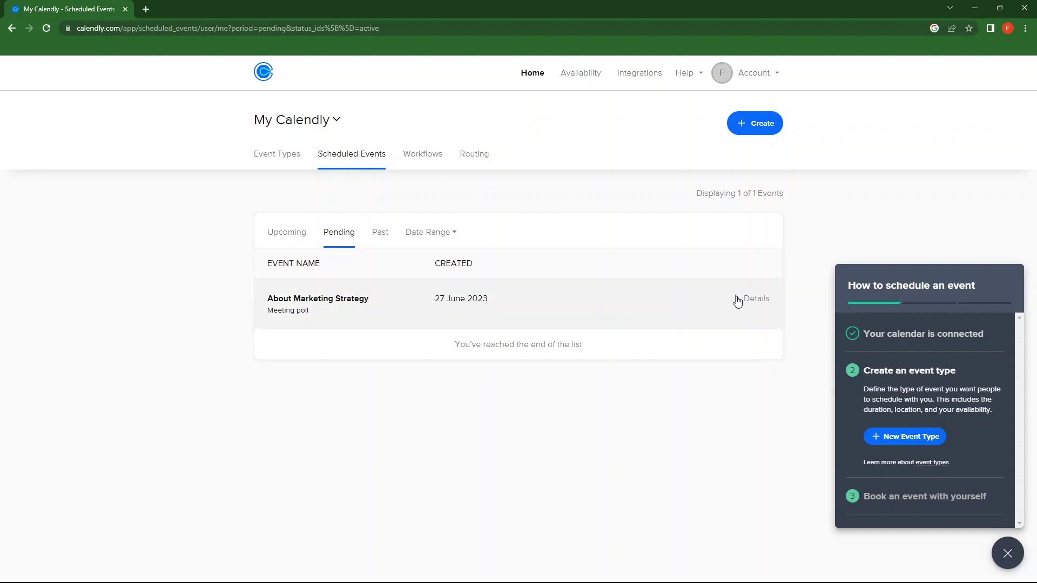
left_click(767, 299)
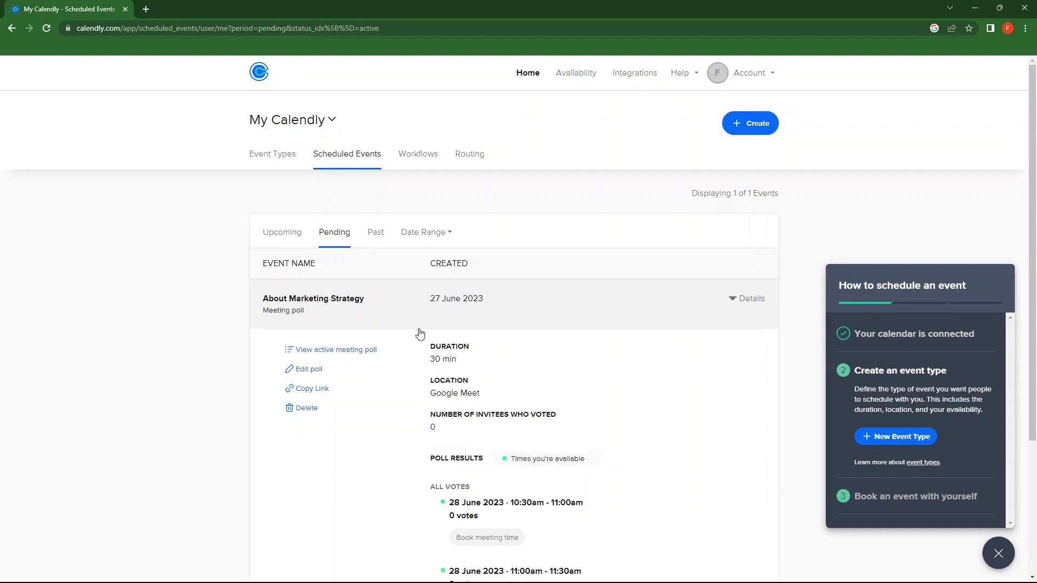
scroll(421, 452, "down", 3)
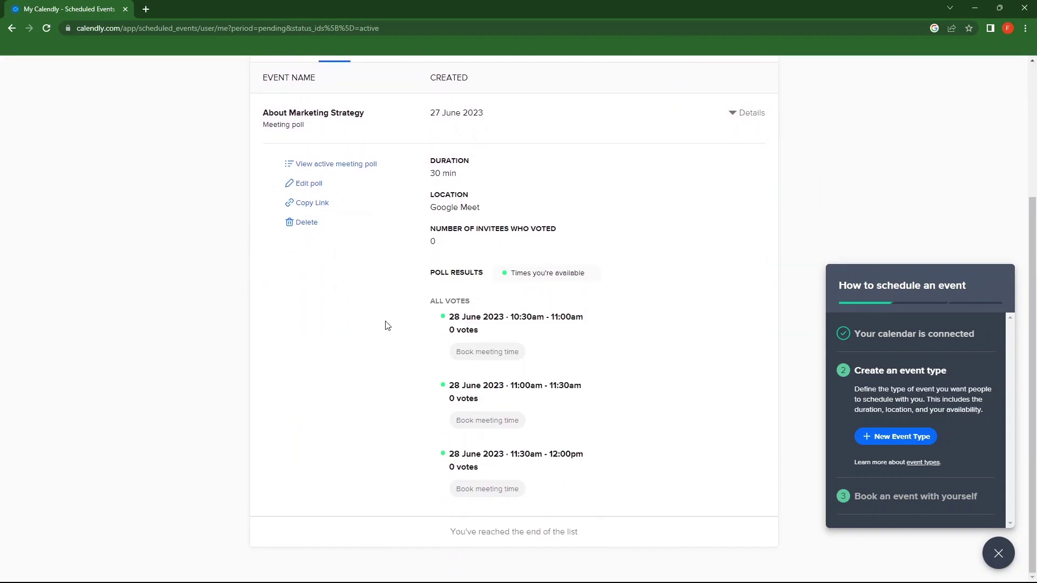
scroll(579, 312, "up", 3)
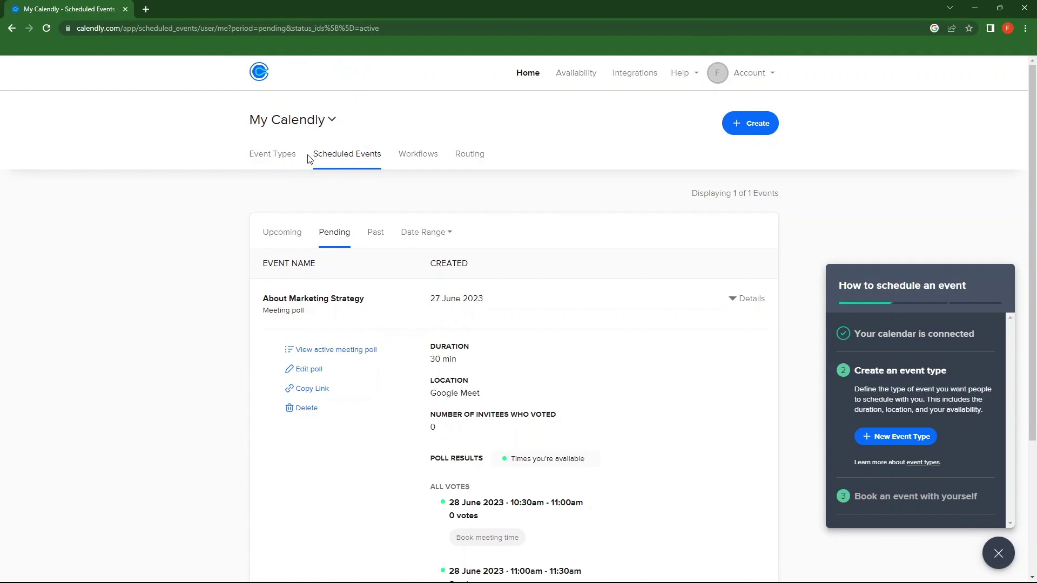
left_click(418, 148)
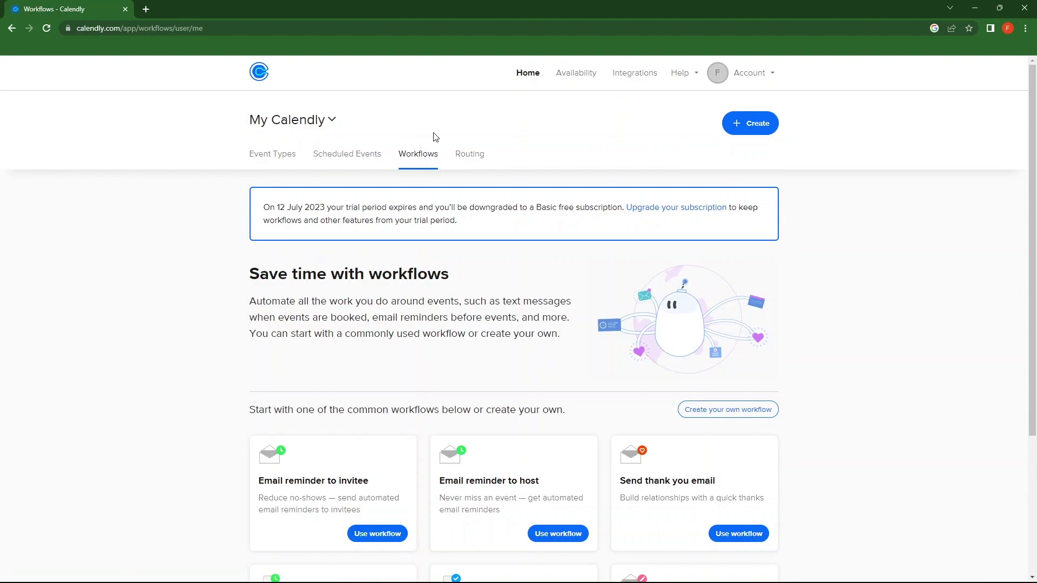
- Begin a workflow from the Send thank you email template, emailing invitees 30 minutes after events
scroll(437, 146, "down", 2)
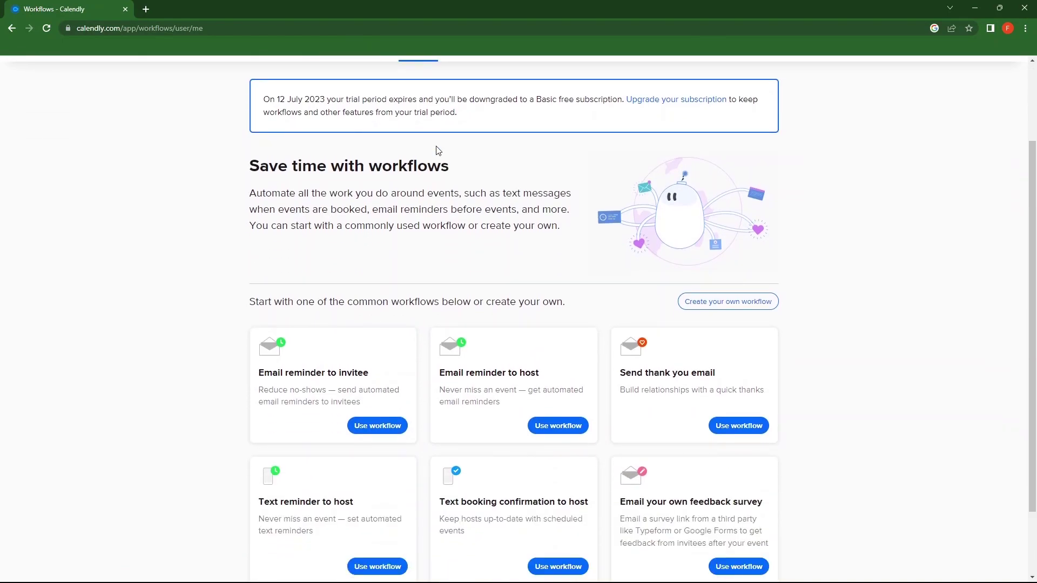
scroll(263, 193, "down", 2)
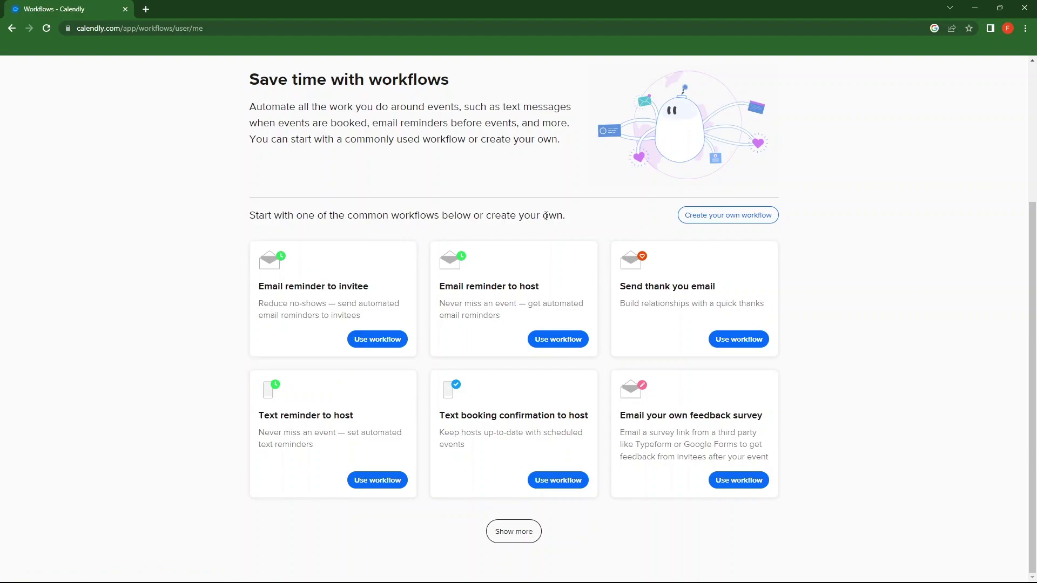
left_click(736, 339)
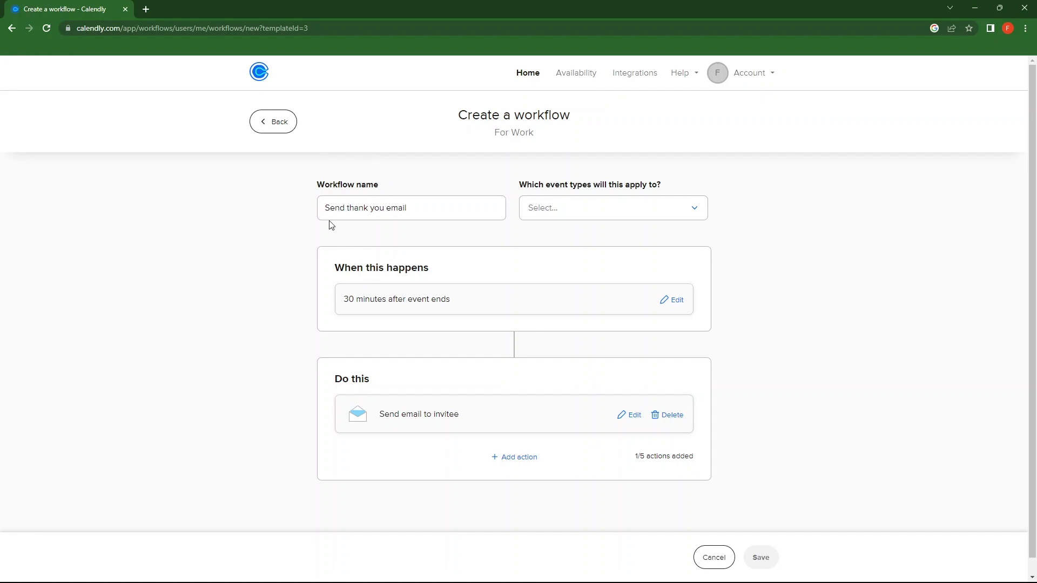
- Rename the workflow to 'Thank You mail' and apply it only to the 30-minute meeting
left_click_drag(417, 211, 296, 210)
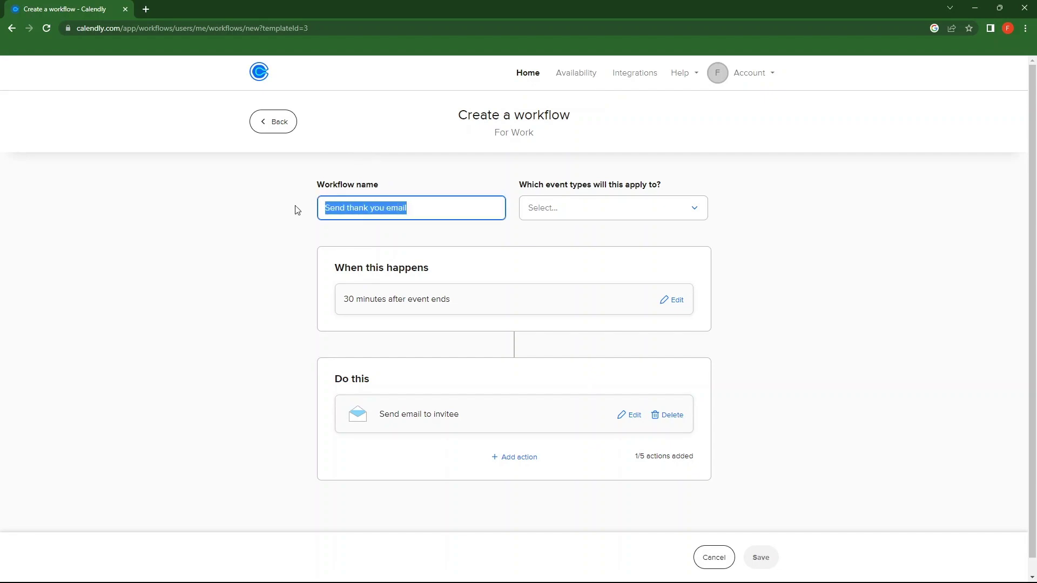
type("Thank You mail")
triple_click(663, 213)
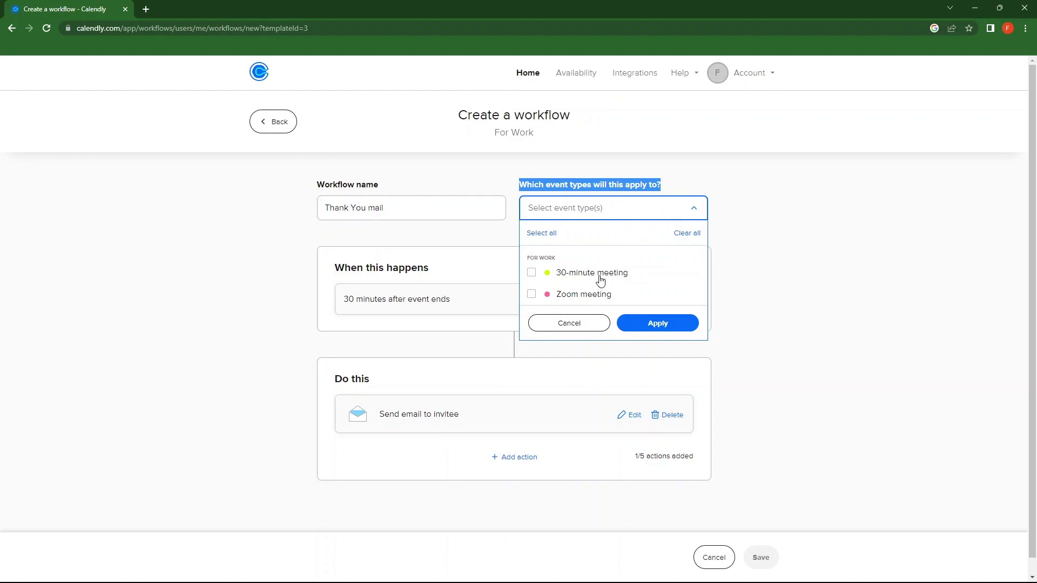
scroll(599, 278, "down", 1)
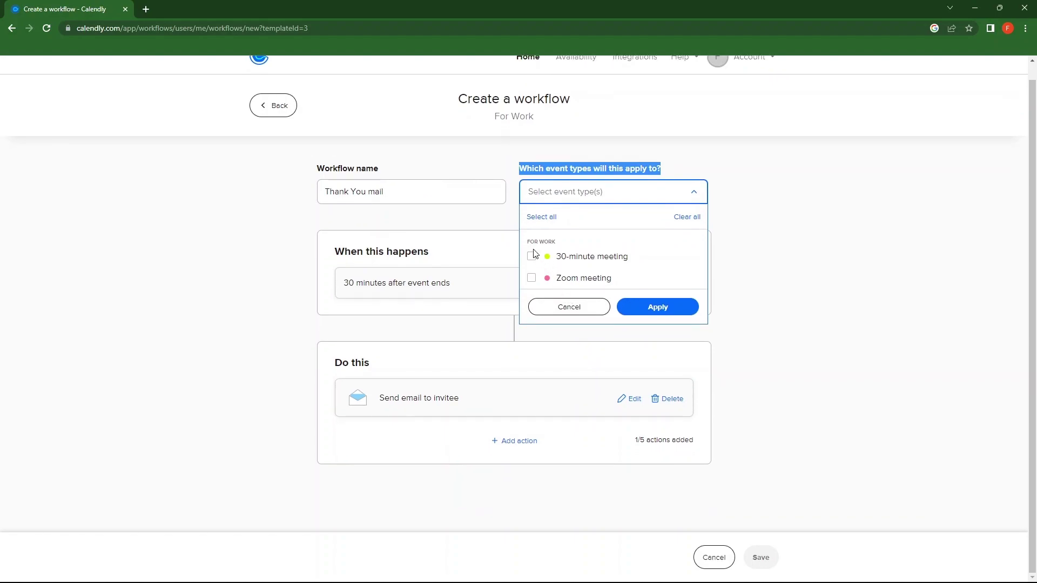
left_click(576, 263)
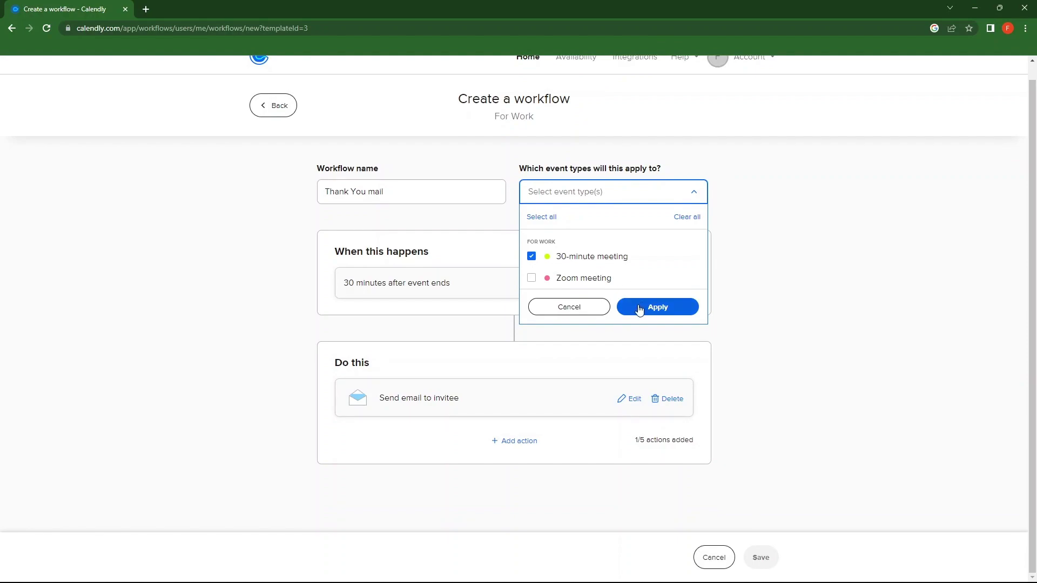
left_click(679, 306)
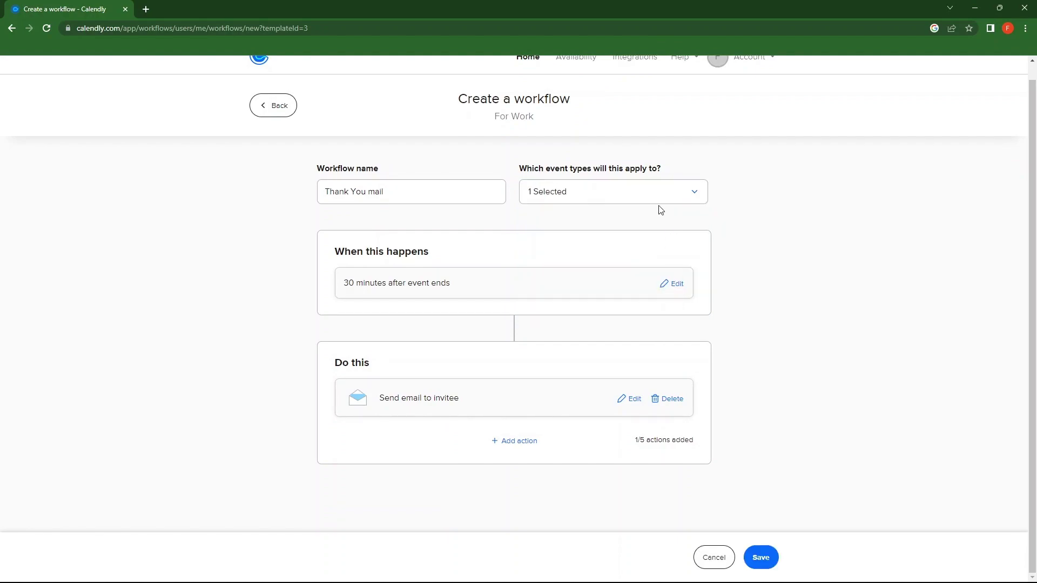
left_click_drag(336, 249, 430, 257)
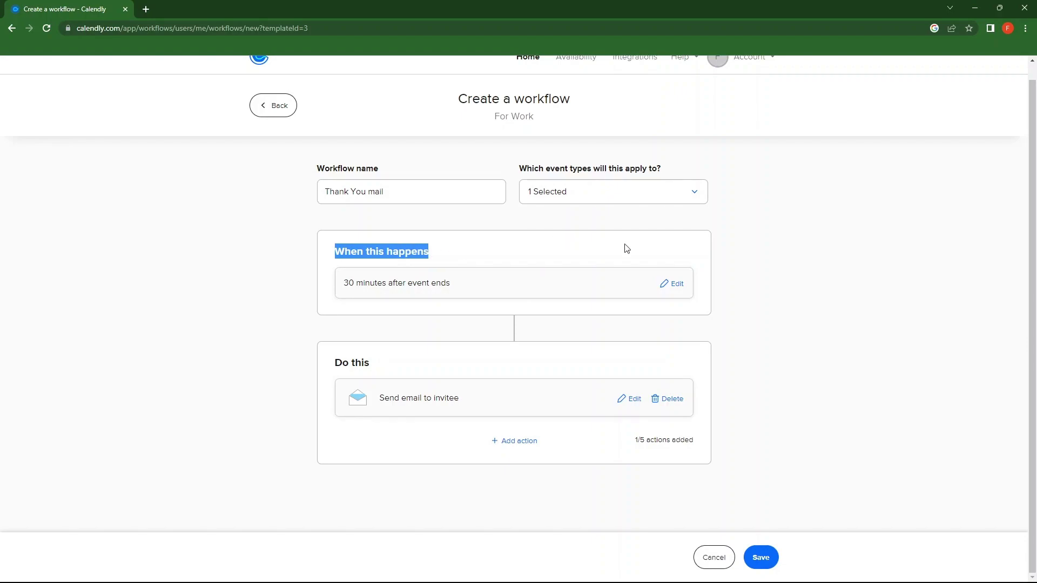
- Change the trigger delay from 30 to 5 minutes after the event ends
left_click(663, 286)
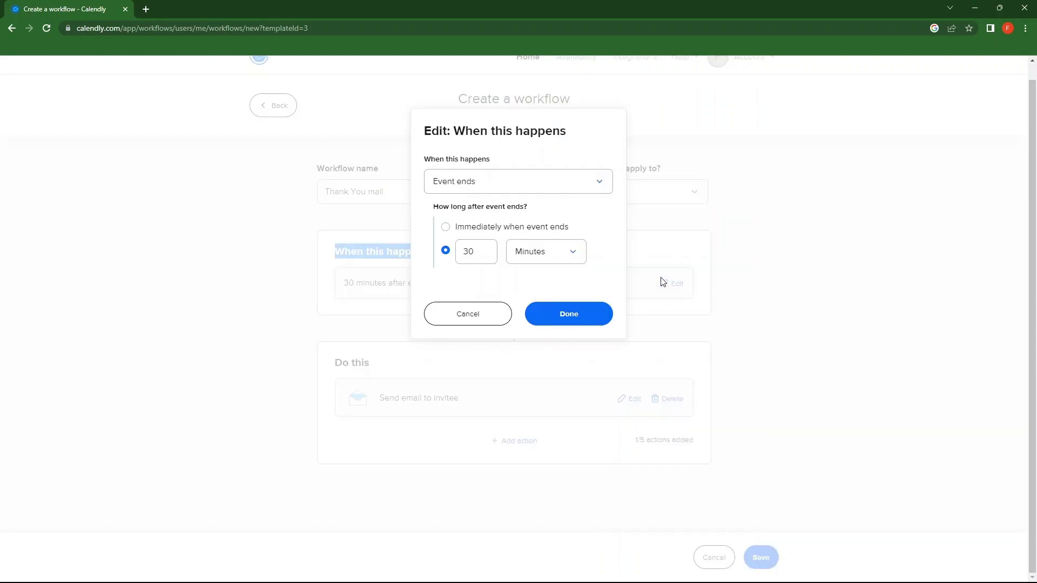
left_click_drag(485, 251, 451, 253)
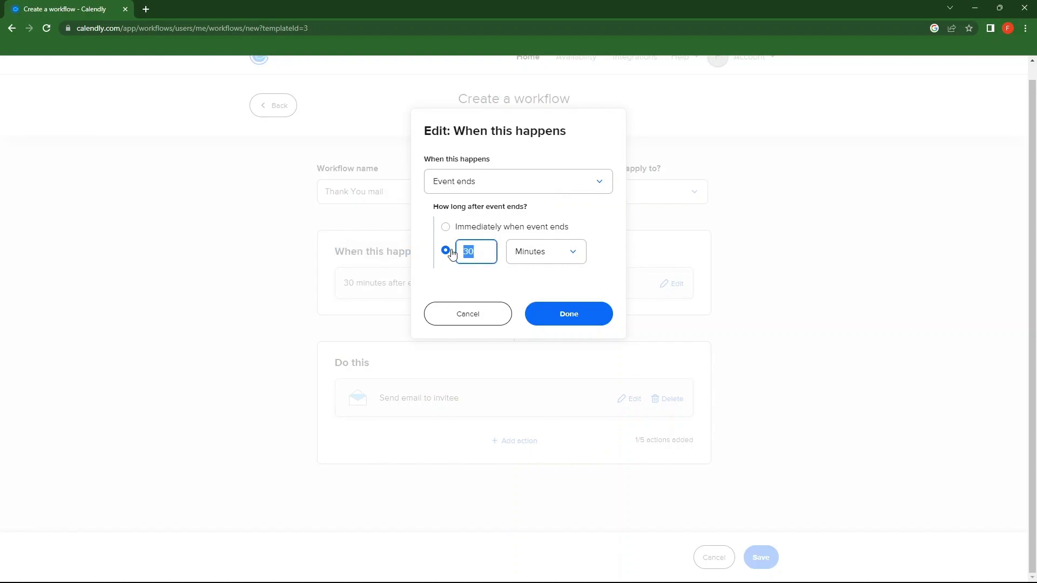
type("5")
left_click(576, 318)
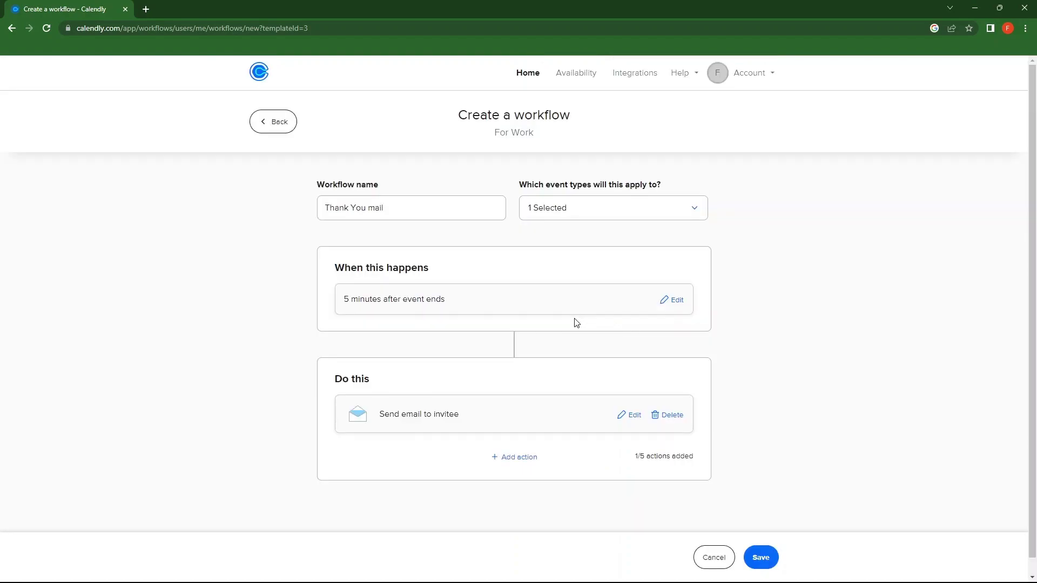
left_click_drag(336, 377, 396, 376)
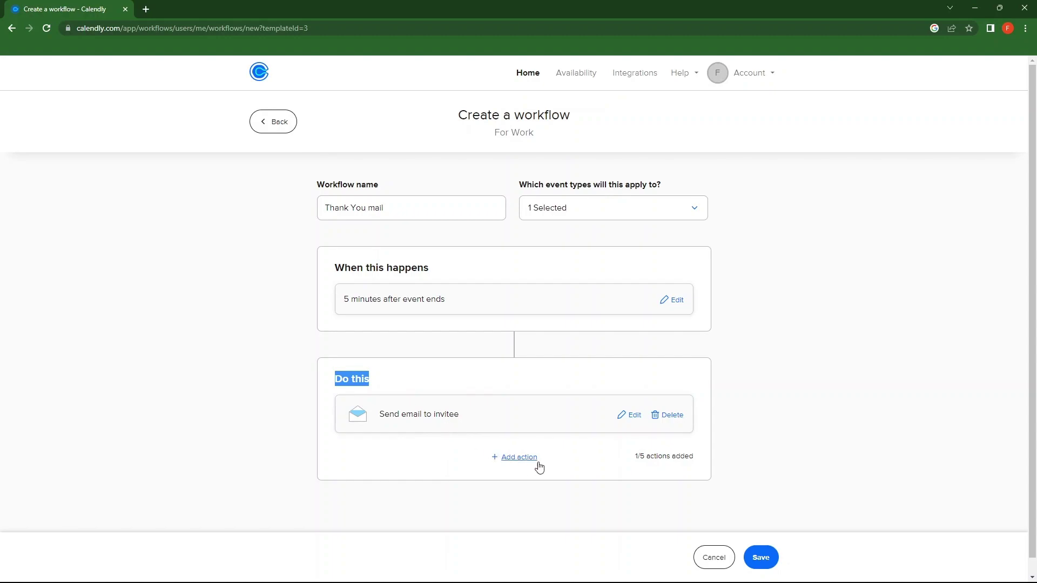
- Keep the invitee email's Thank you template unchanged and save the Thank You mail workflow
left_click(635, 416)
scroll(636, 376, "down", 1)
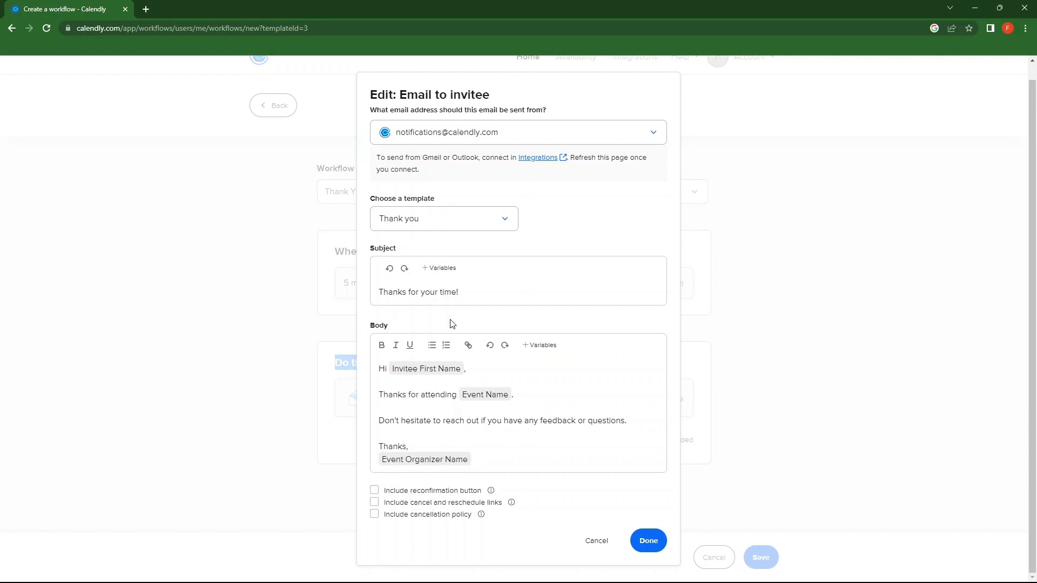
scroll(452, 324, "up", 1)
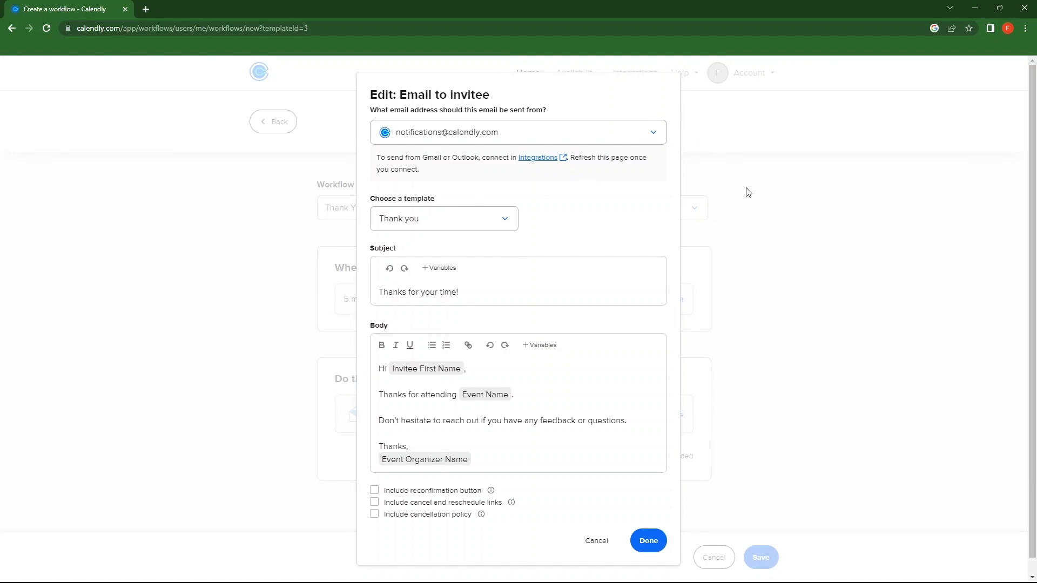
left_click(662, 548)
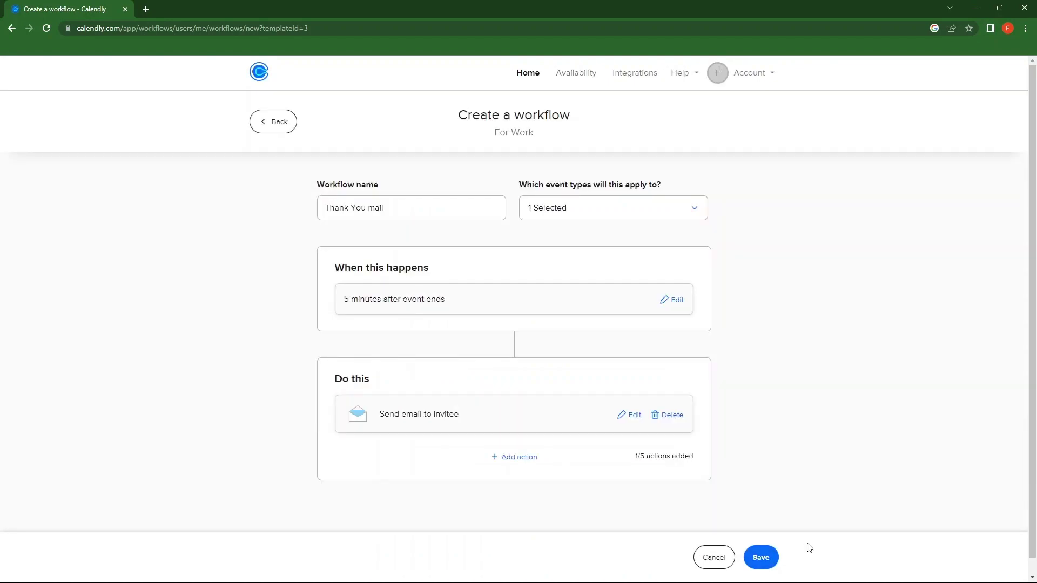
left_click(774, 566)
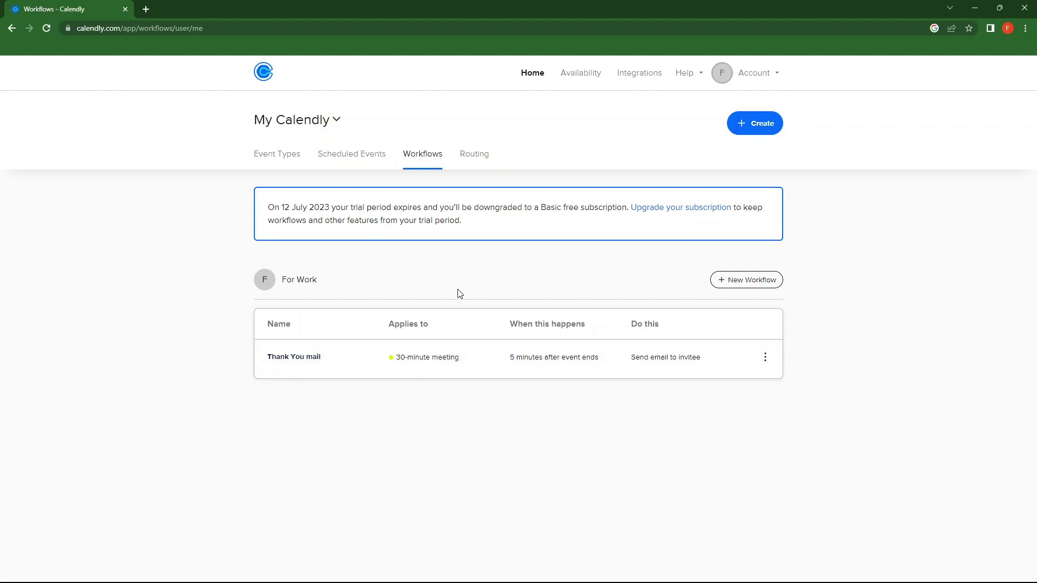
- Open the Routing page and highlight the step about setting up routing logic
left_click(484, 159)
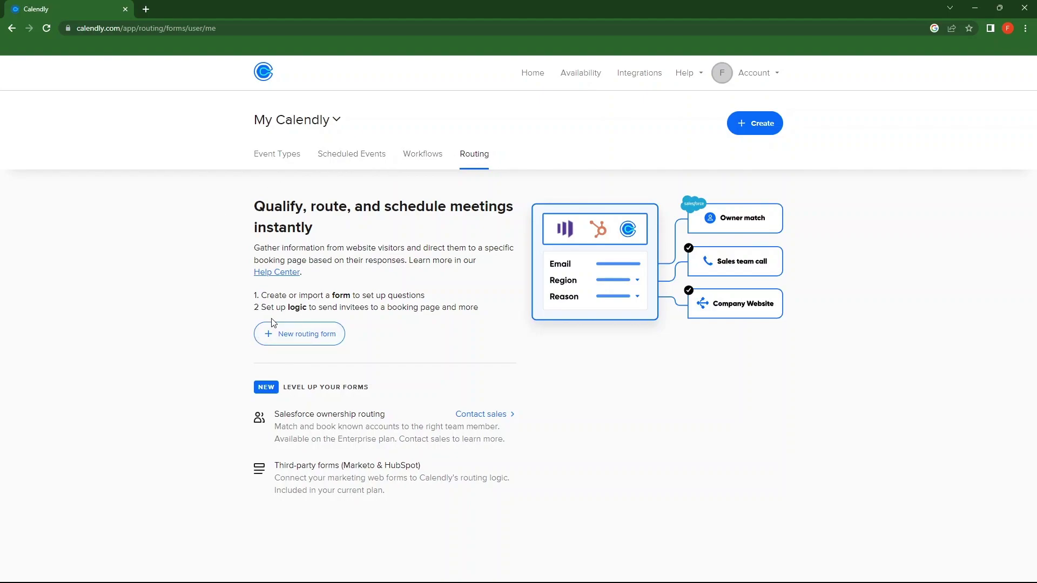
left_click_drag(261, 307, 477, 318)
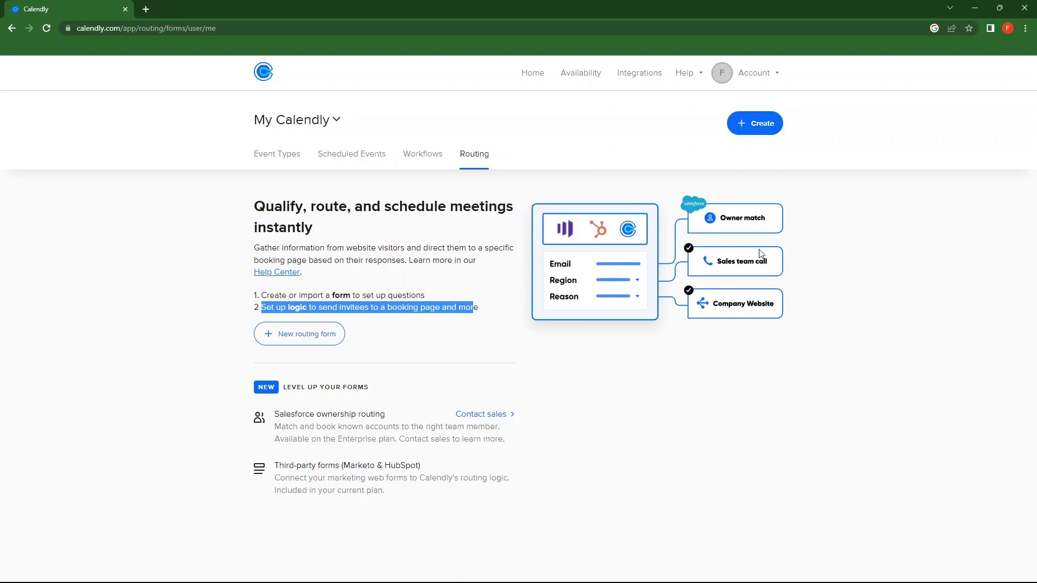
- Review the Working hours schedule: Monday–Friday 9:00am–5:00pm, weekends unavailable, Asia/Dhaka time
left_click(587, 79)
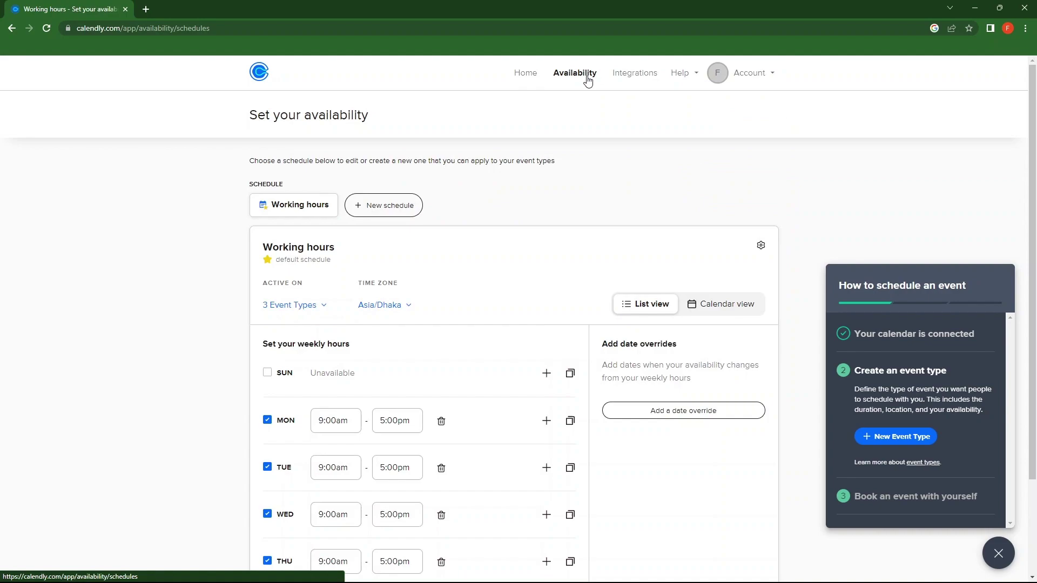
scroll(570, 122, "down", 3)
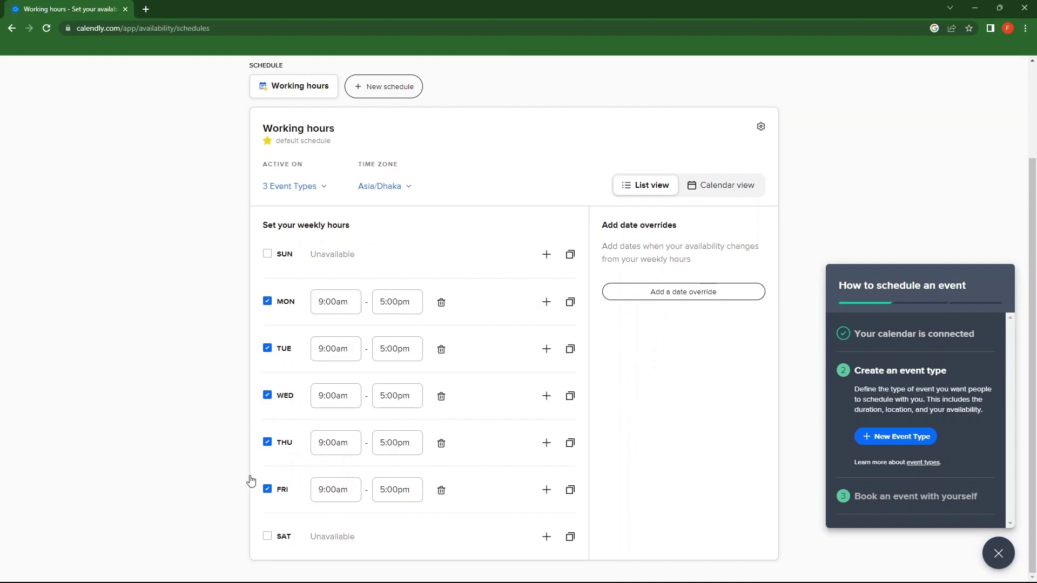
scroll(140, 357, "up", 3)
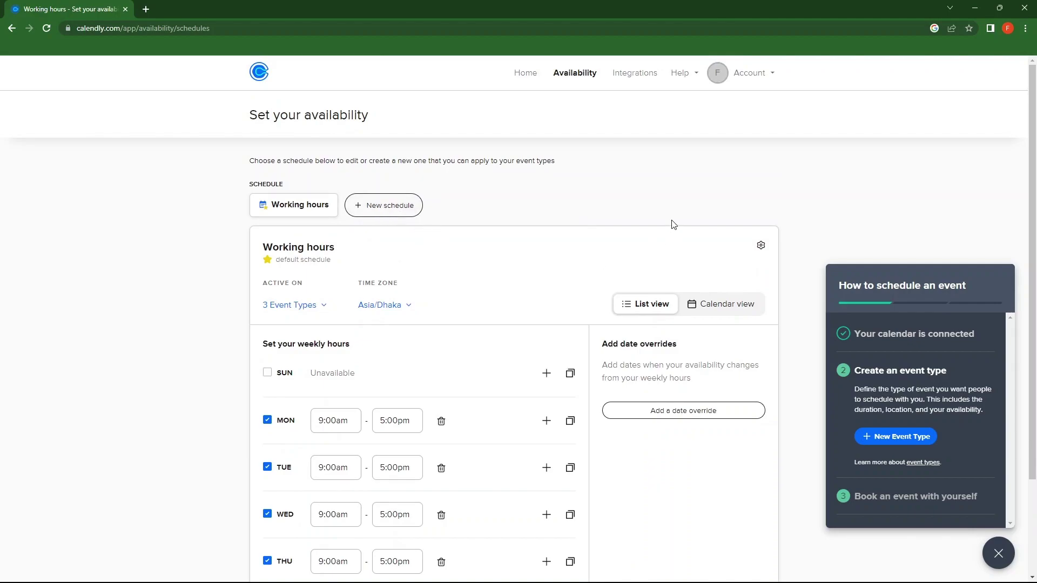
- Find the Mailchimp card among the integrations and open its details page
left_click(616, 77)
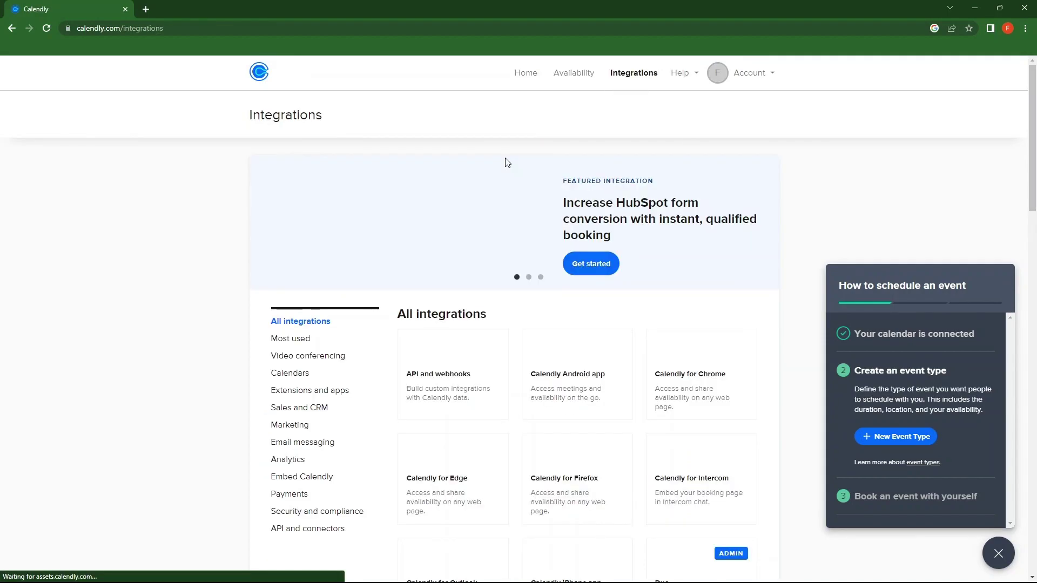
scroll(578, 172, "down", 2)
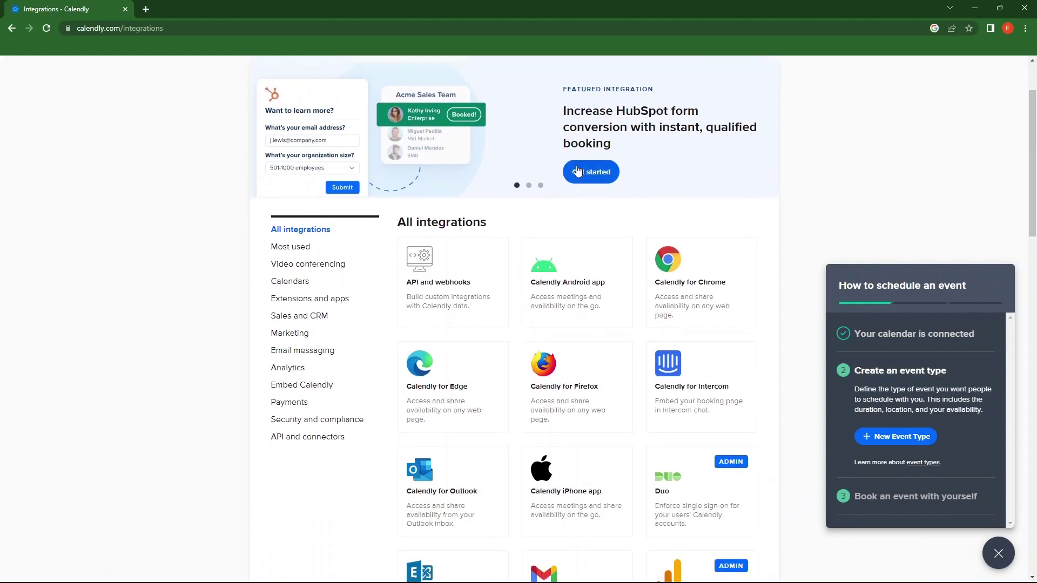
scroll(675, 259, "down", 3)
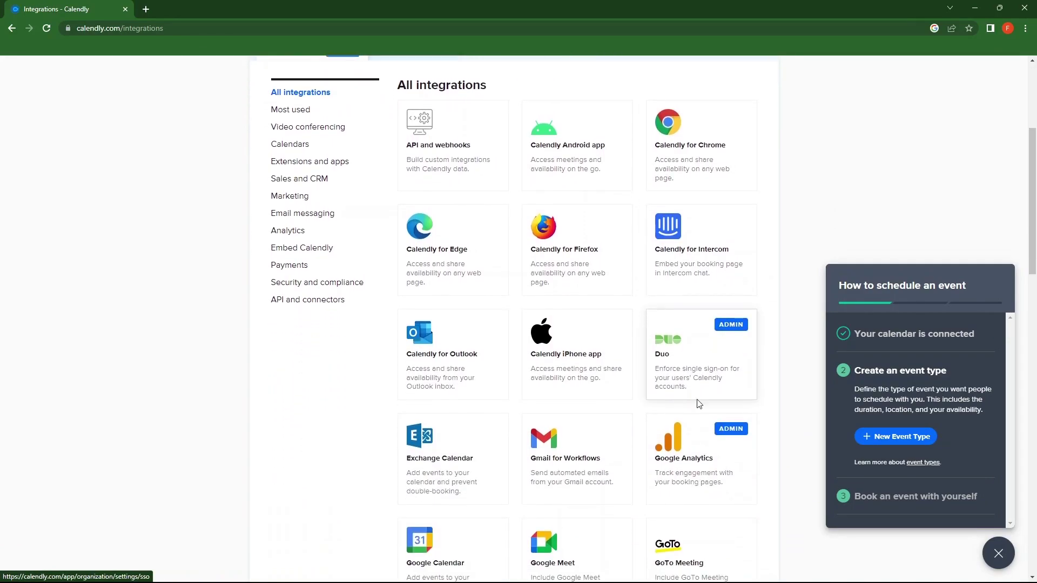
scroll(699, 404, "down", 6)
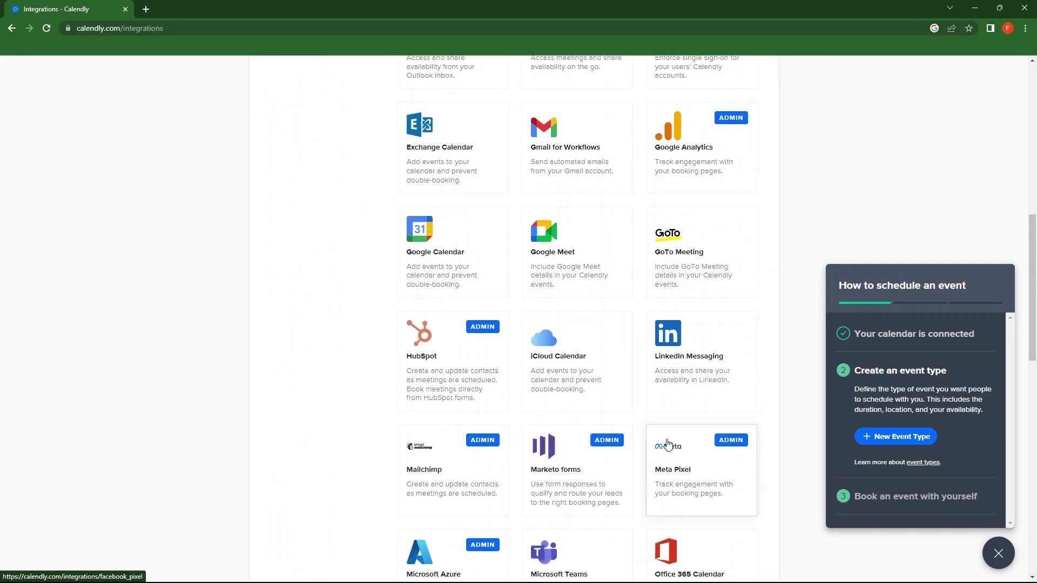
scroll(668, 444, "down", 3)
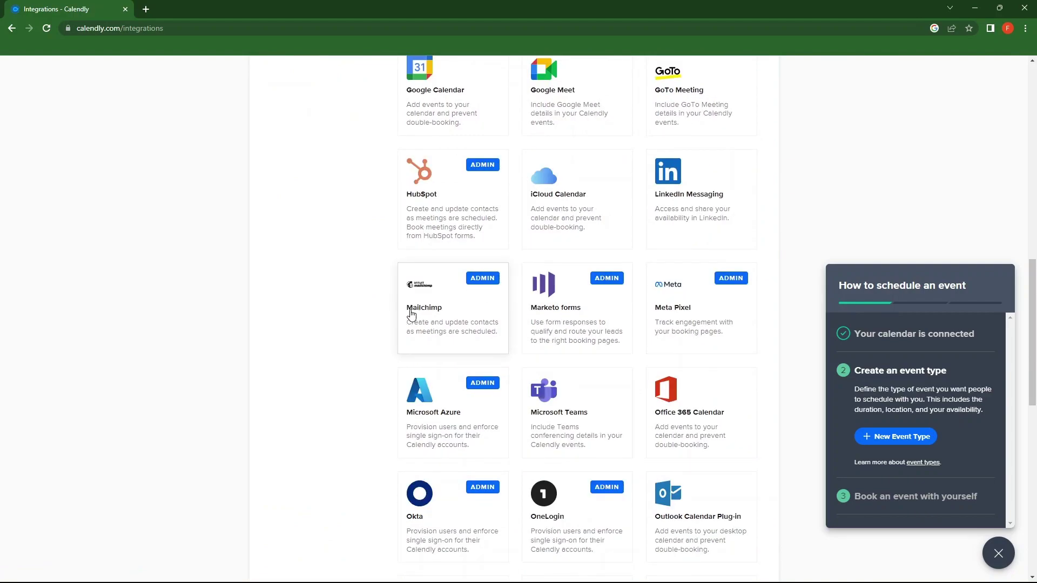
left_click(433, 314)
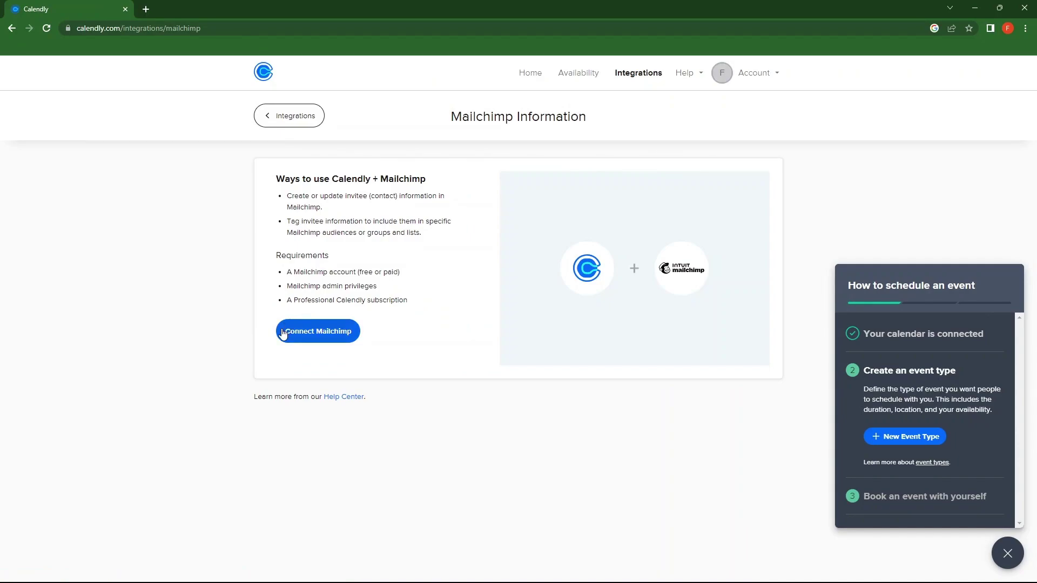
- Connect Mailchimp and allow Calendly access on the authorization page
left_click(341, 331)
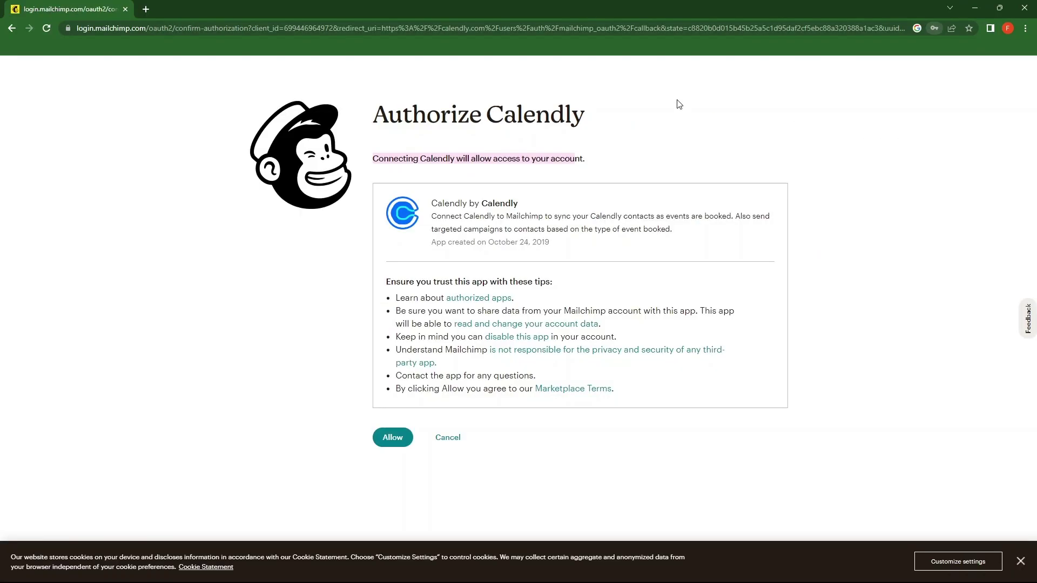
left_click_drag(385, 285, 389, 435)
left_click(396, 439)
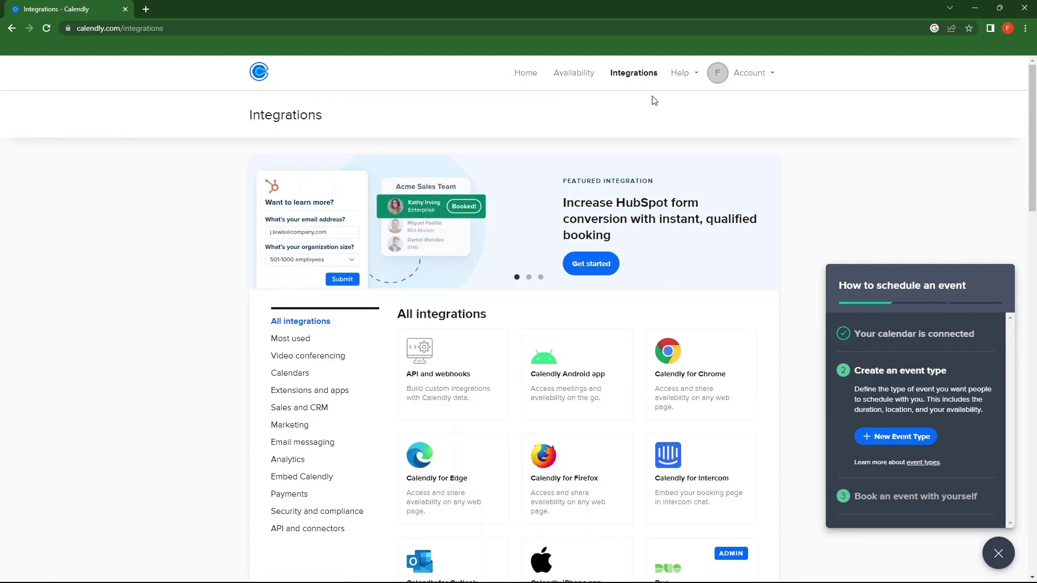
- Open the Account menu showing Account Settings, Billing, Calendar Connections, Analytics, Apps and Logout
scroll(367, 221, "down", 2)
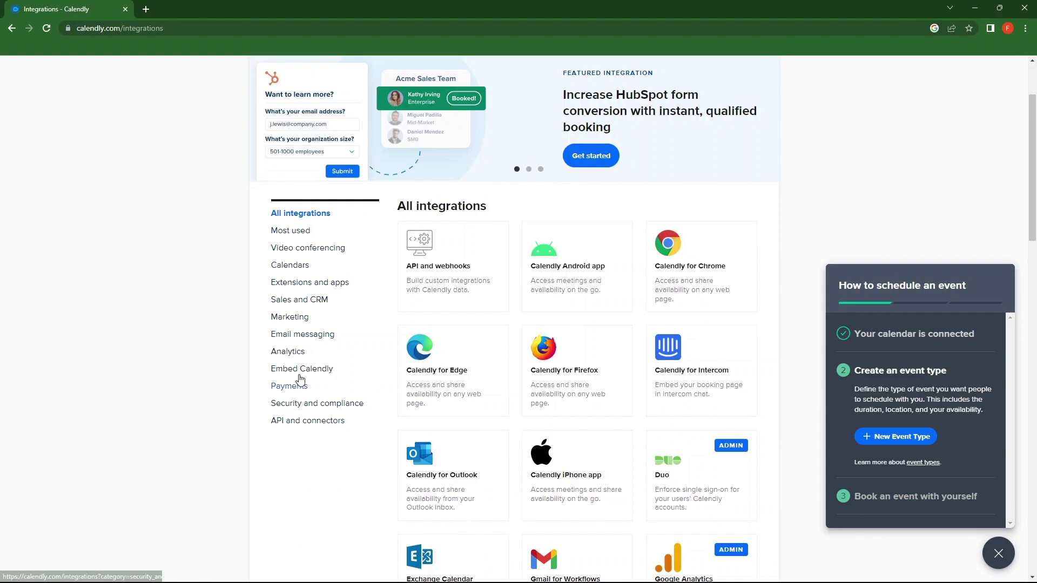
scroll(301, 382, "up", 2)
left_click(698, 76)
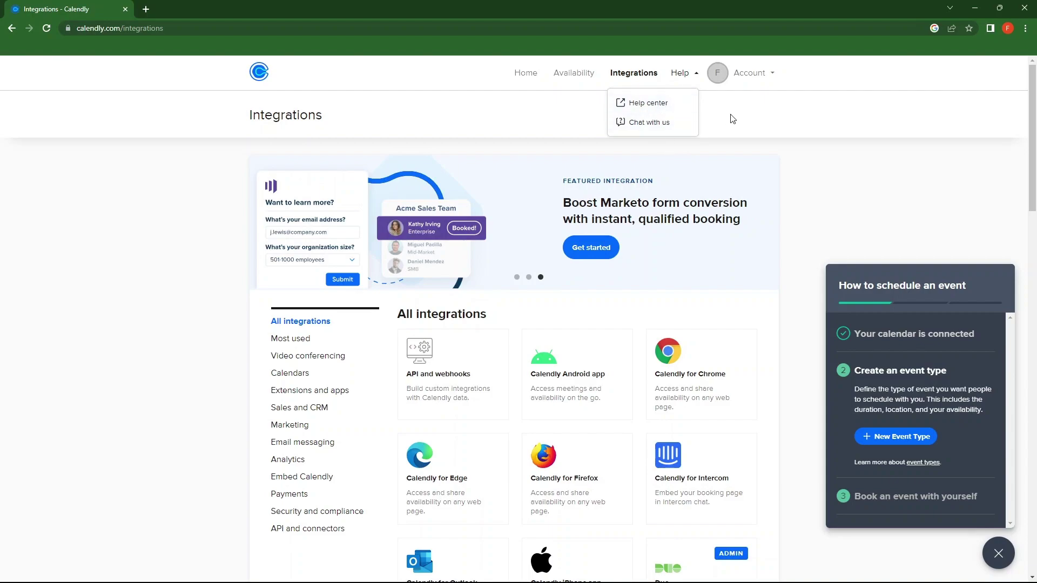
left_click(763, 74)
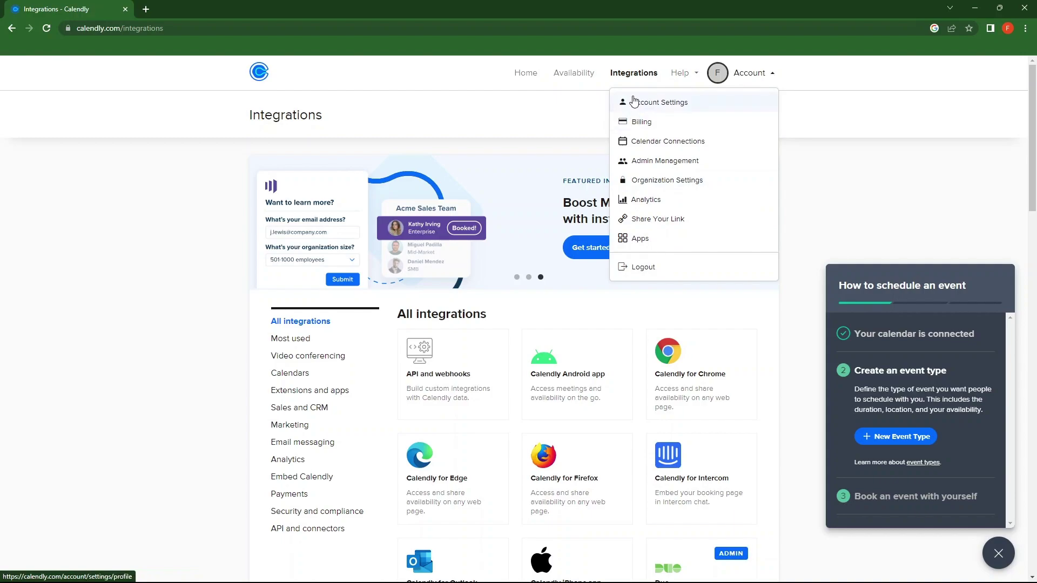
- Open the Analytics dashboard and dismiss the No Data notice
left_click(645, 200)
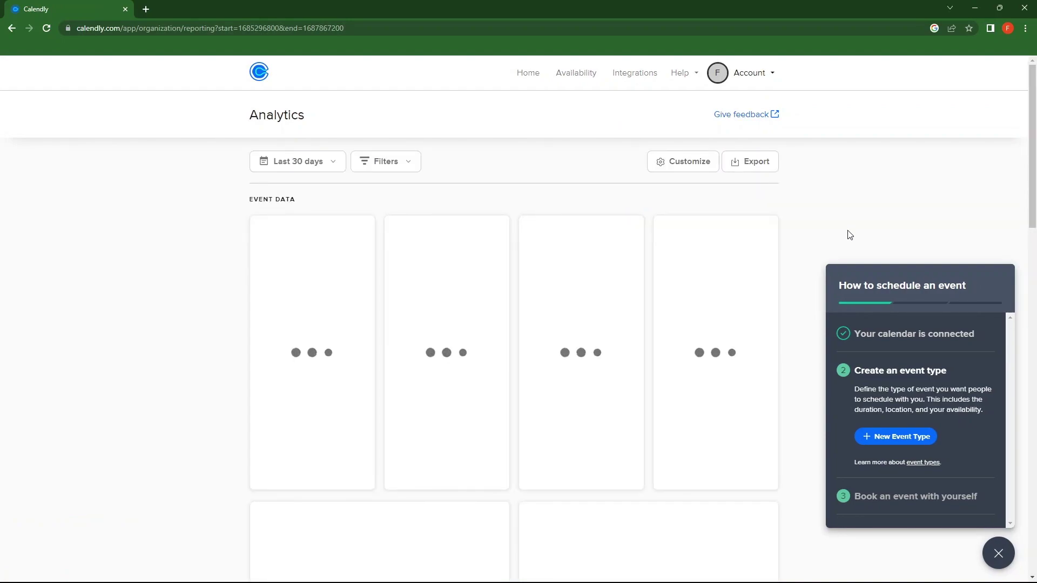
scroll(560, 265, "down", 1)
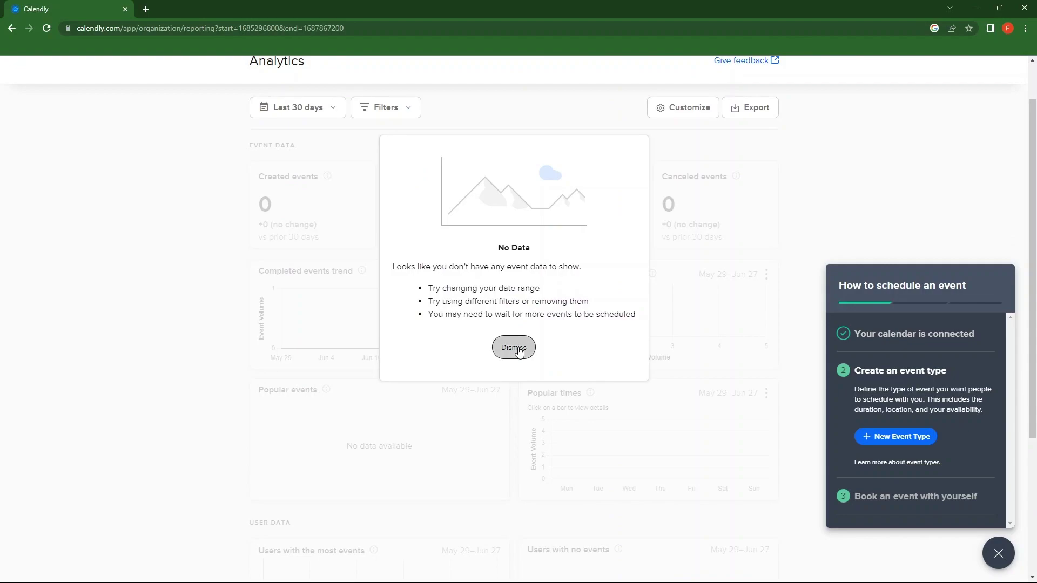
left_click(514, 348)
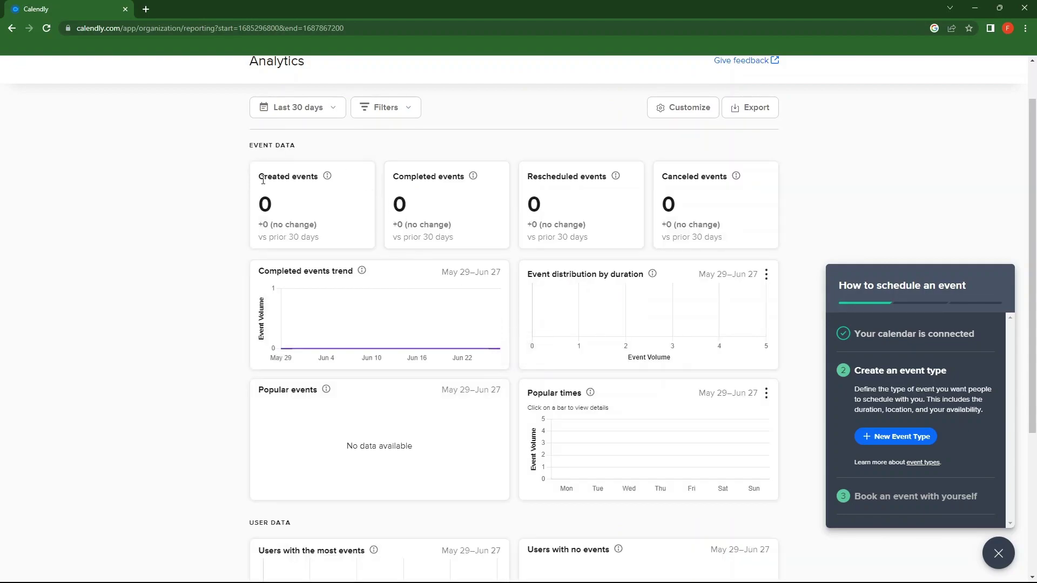
- Look over the Created and Completed events cards and the trend and duration-distribution charts
left_click_drag(263, 180, 324, 180)
left_click_drag(392, 182, 723, 179)
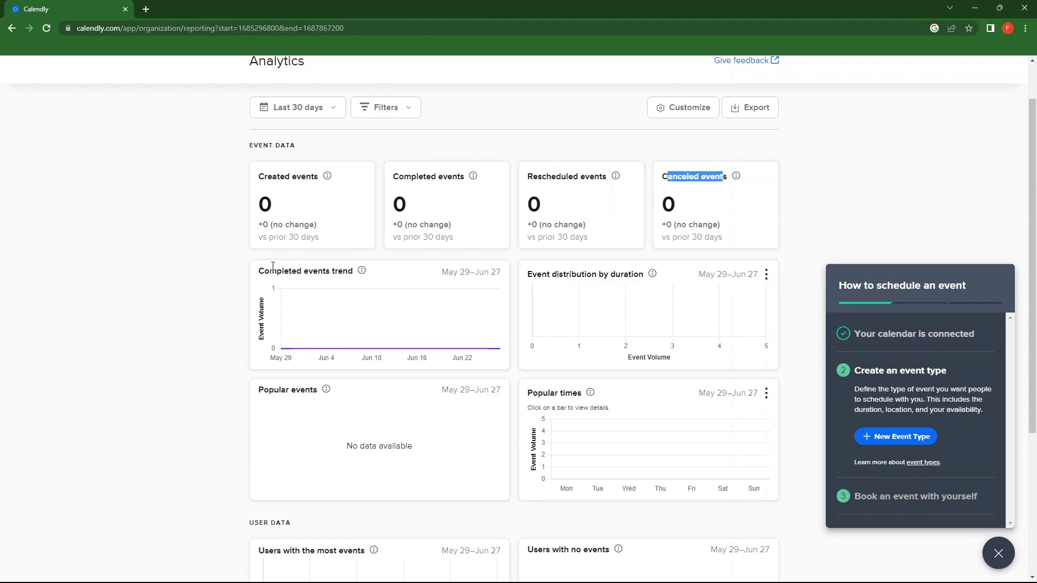
left_click_drag(261, 269, 361, 271)
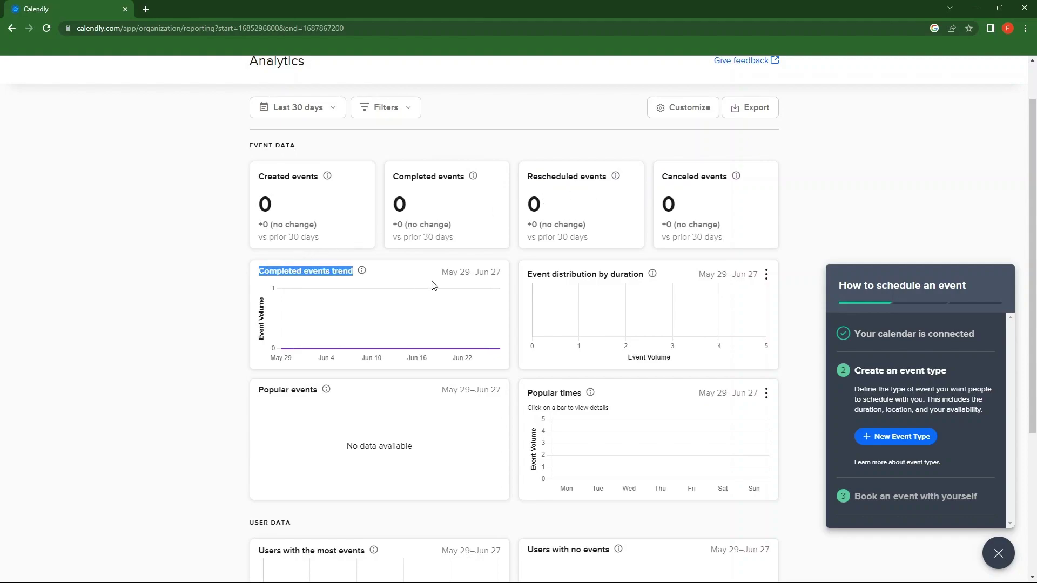
left_click_drag(523, 276, 644, 275)
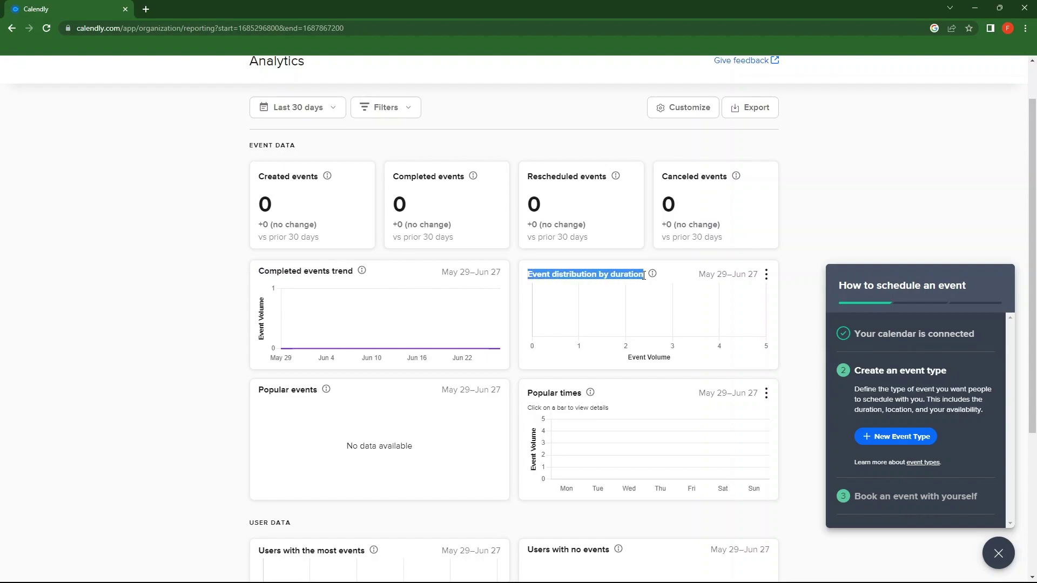
scroll(644, 275, "down", 4)
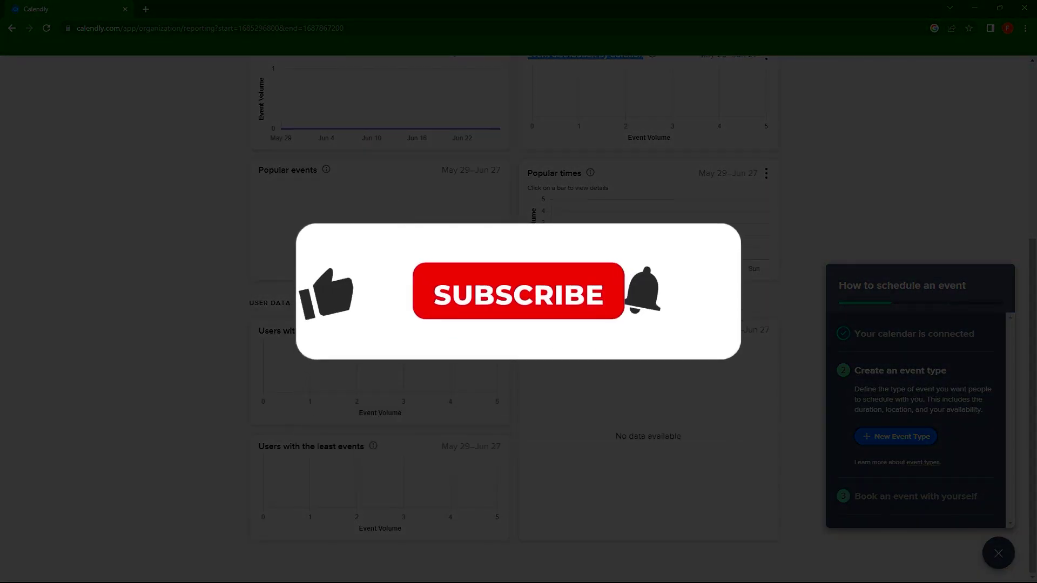